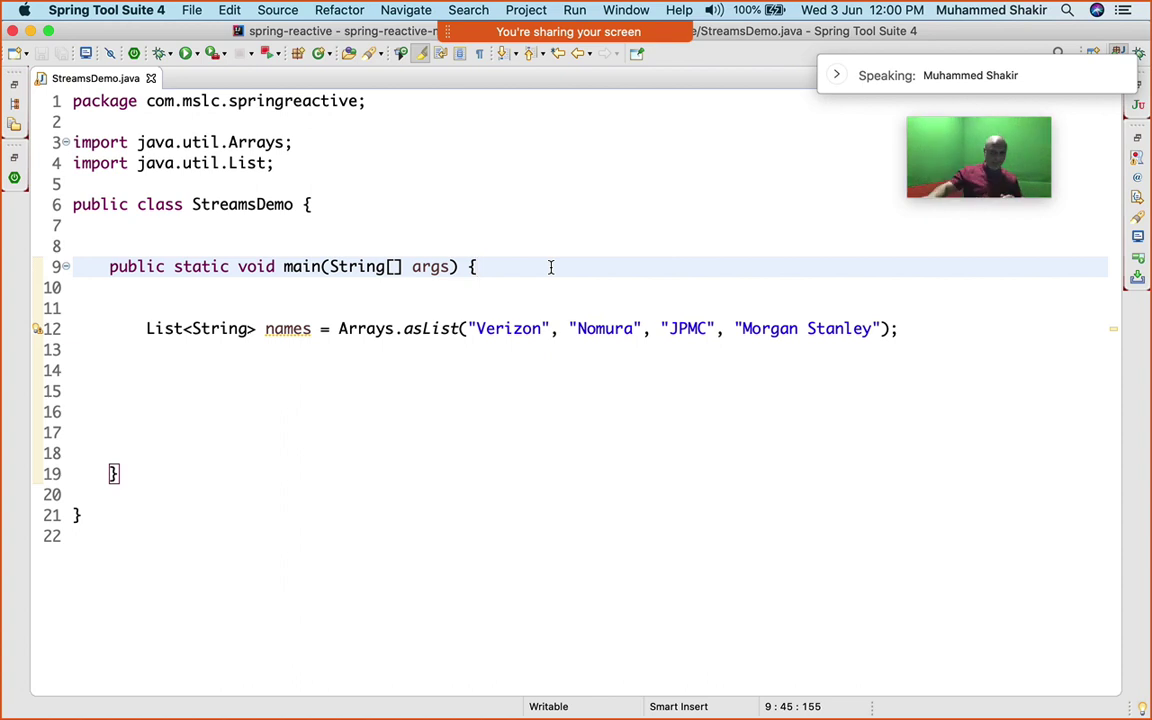
Point out the Verizon and Nomura entries, then add two blank lines after the names list
click(490, 352)
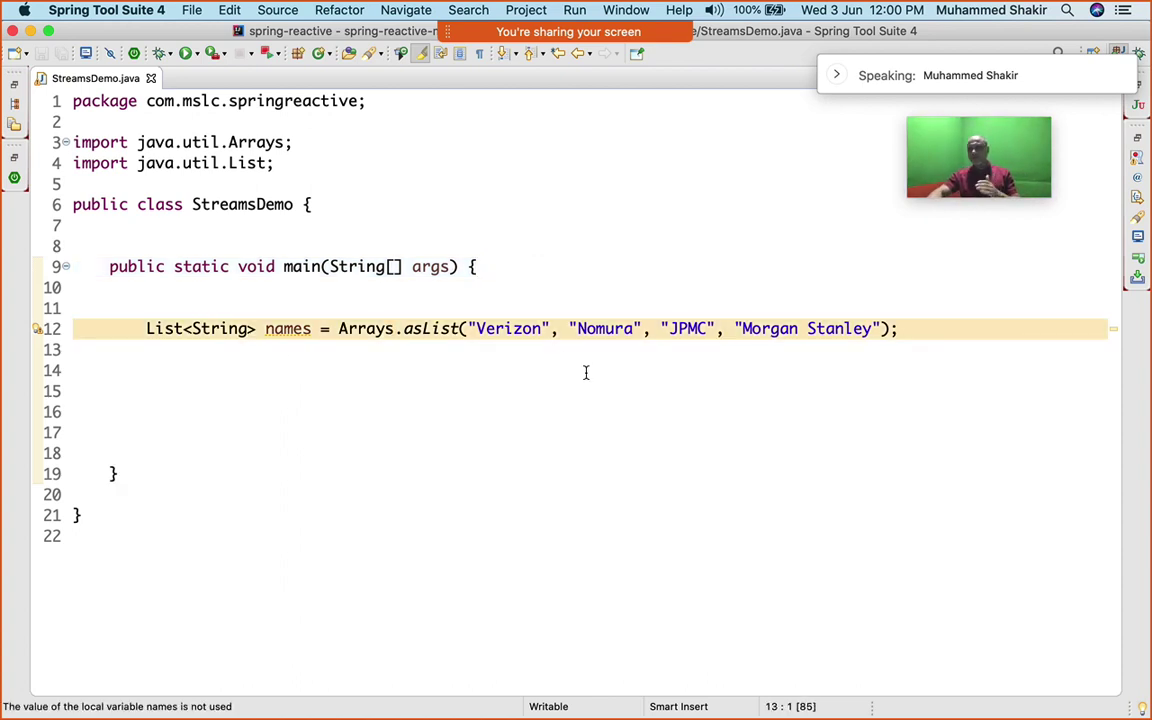
click(945, 329)
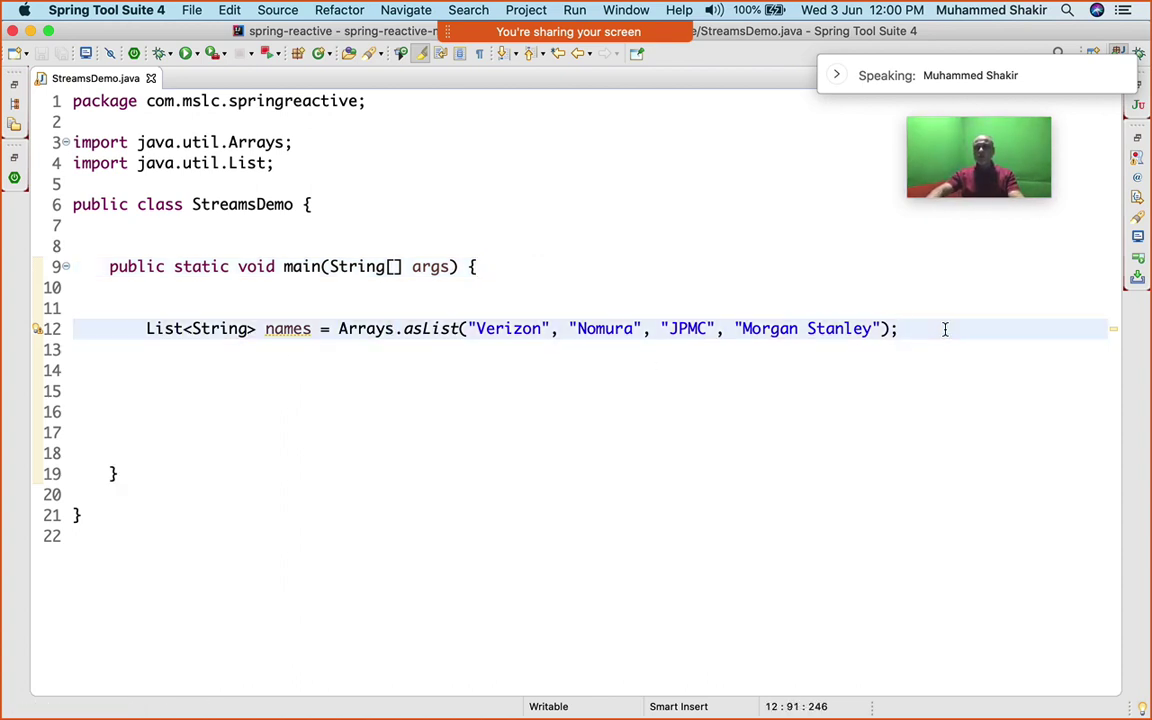
double_click(528, 329)
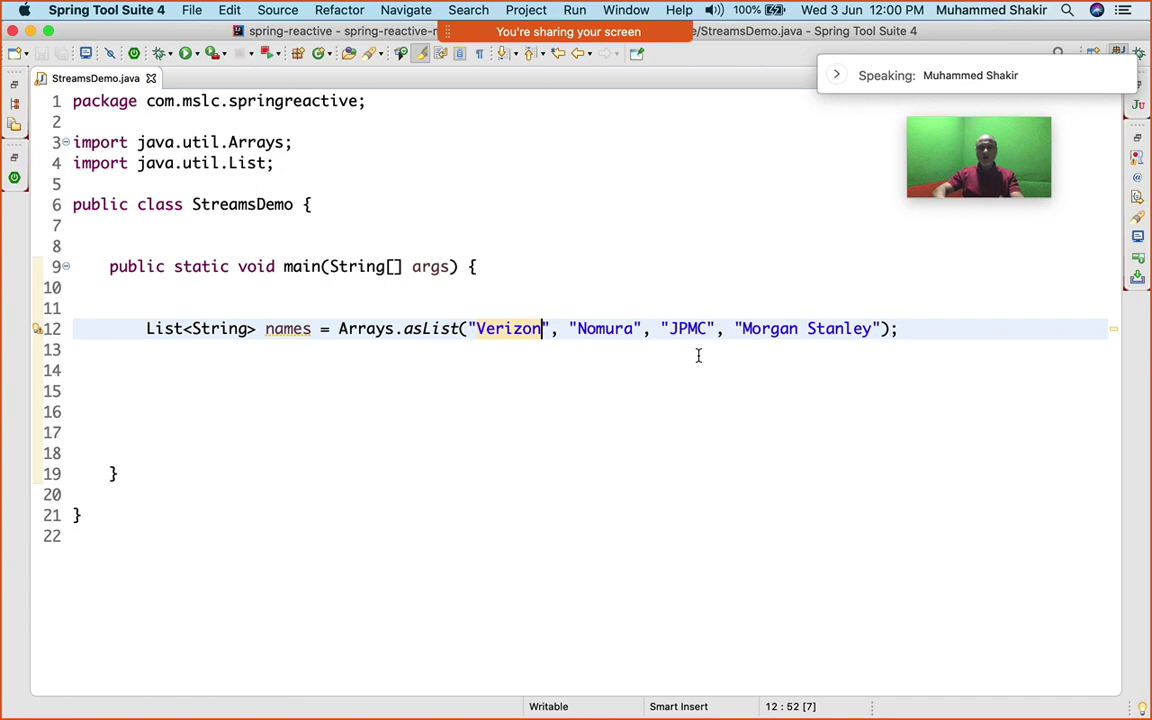
key(End)
key(Return)
key(Return)
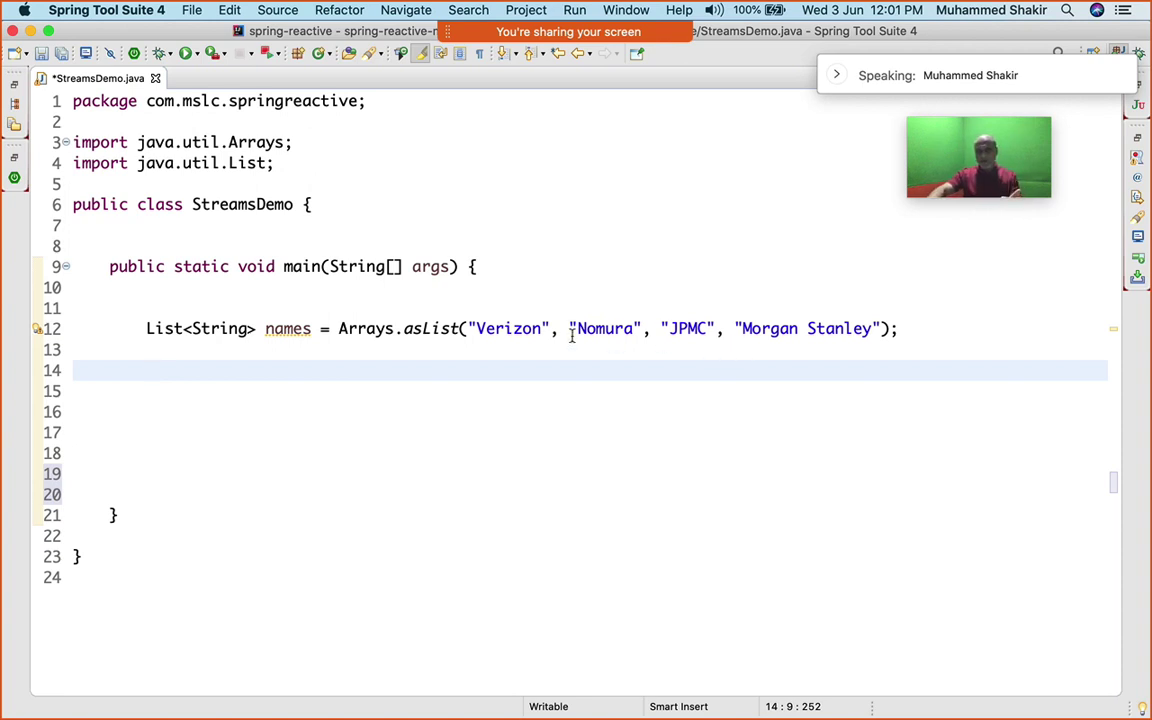
double_click(520, 329)
double_click(594, 331)
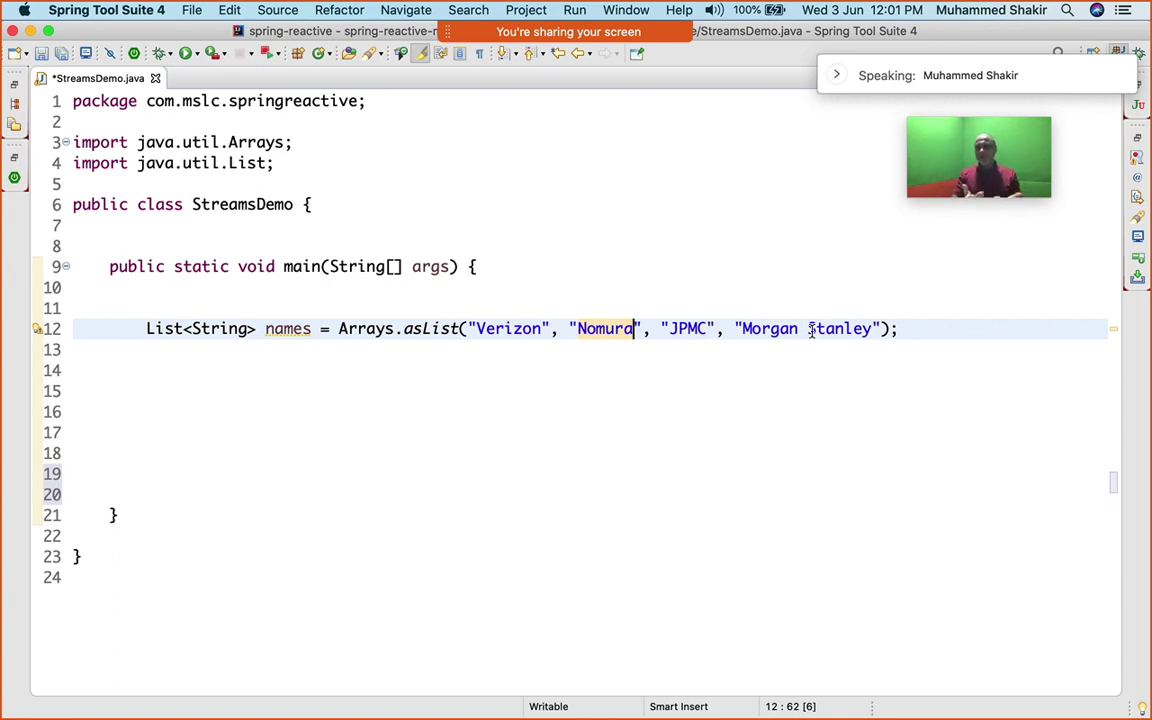
key(super+Right)
key(Return)
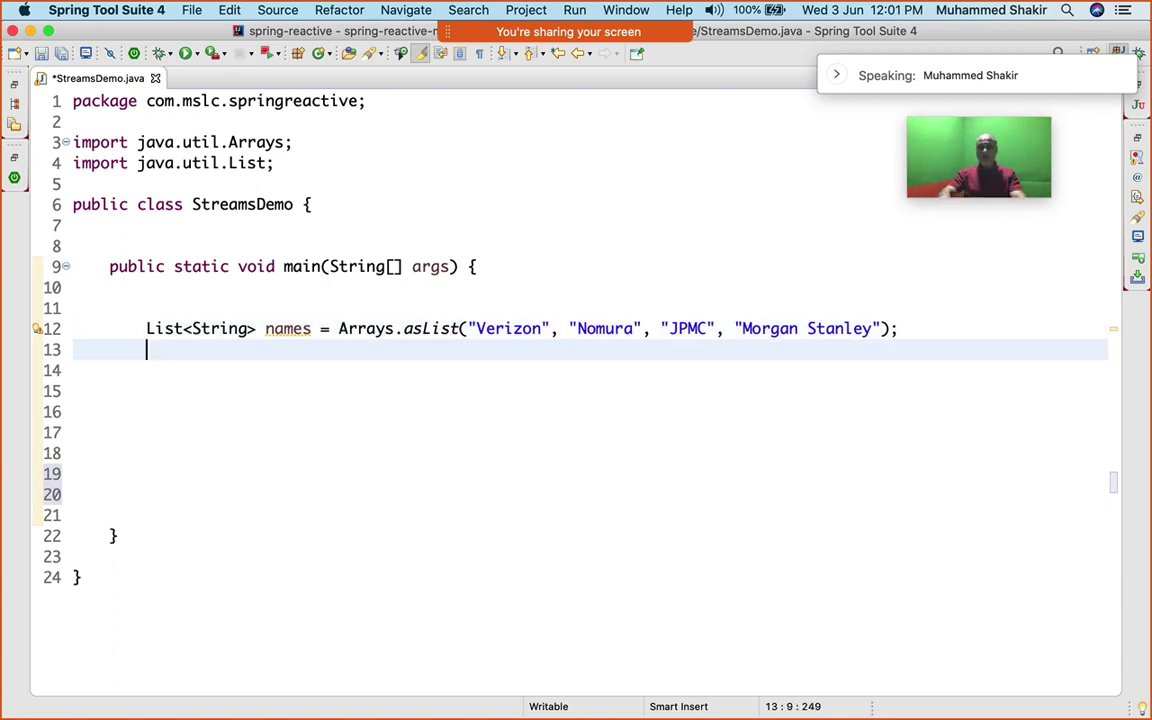
key(Return)
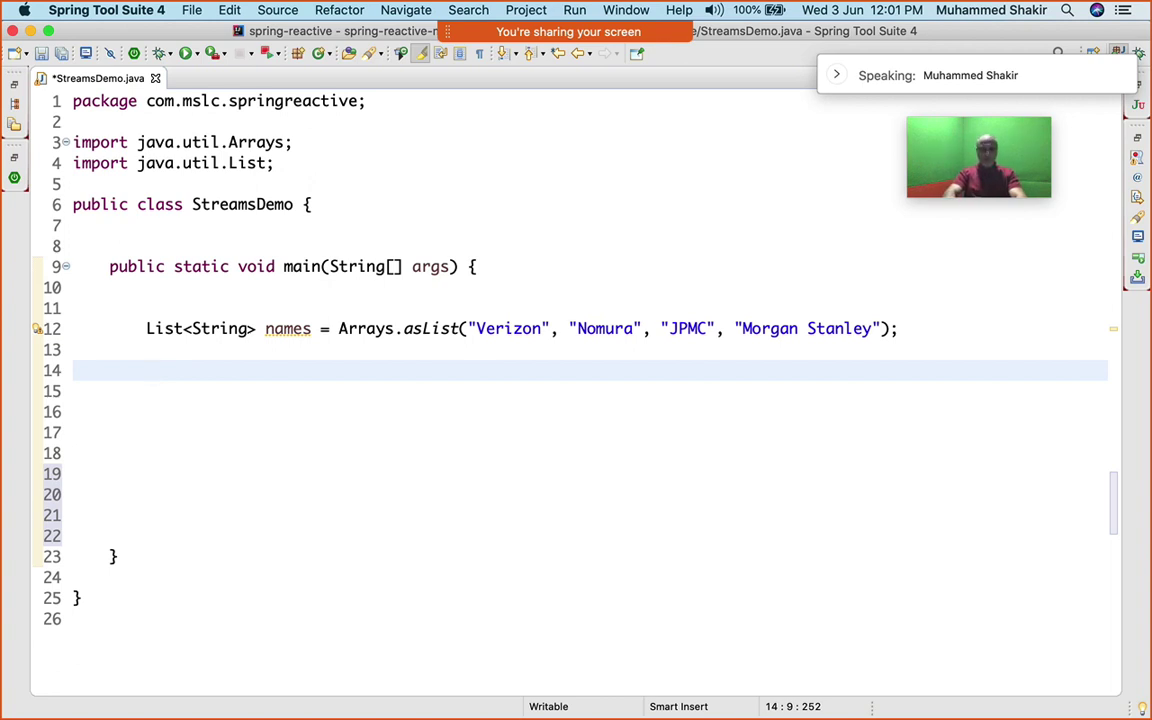
text(form)
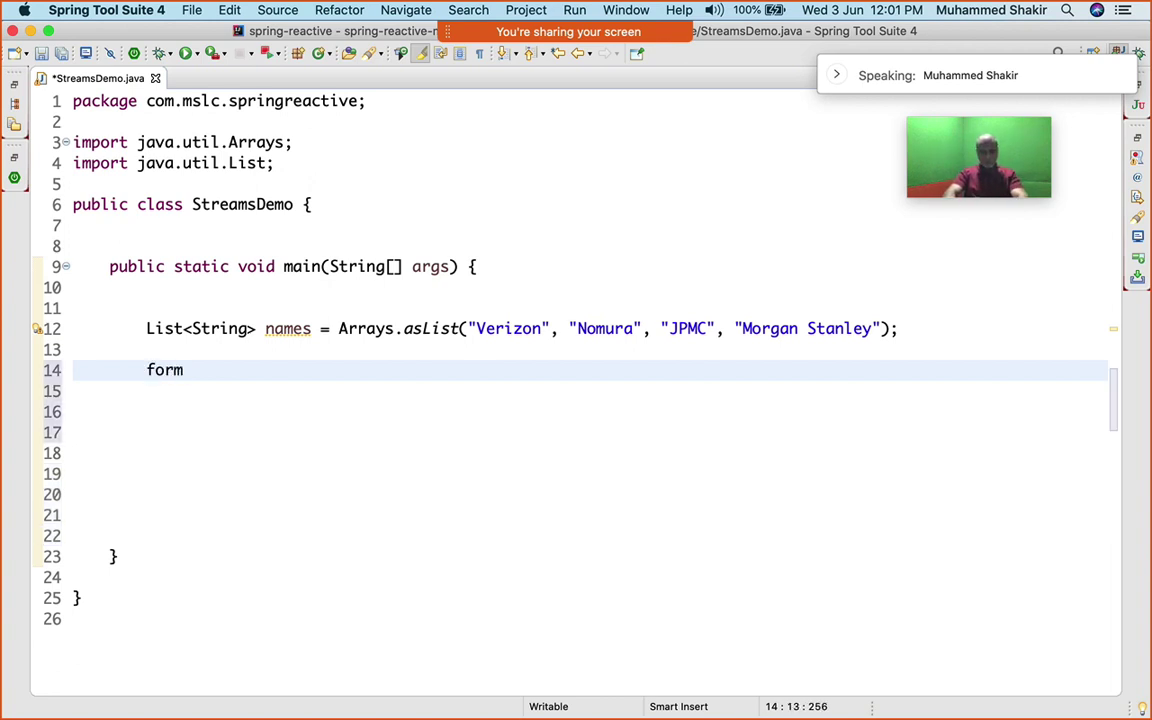
key(ctrl+space)
key(Return)
key(Return)
key(super+z)
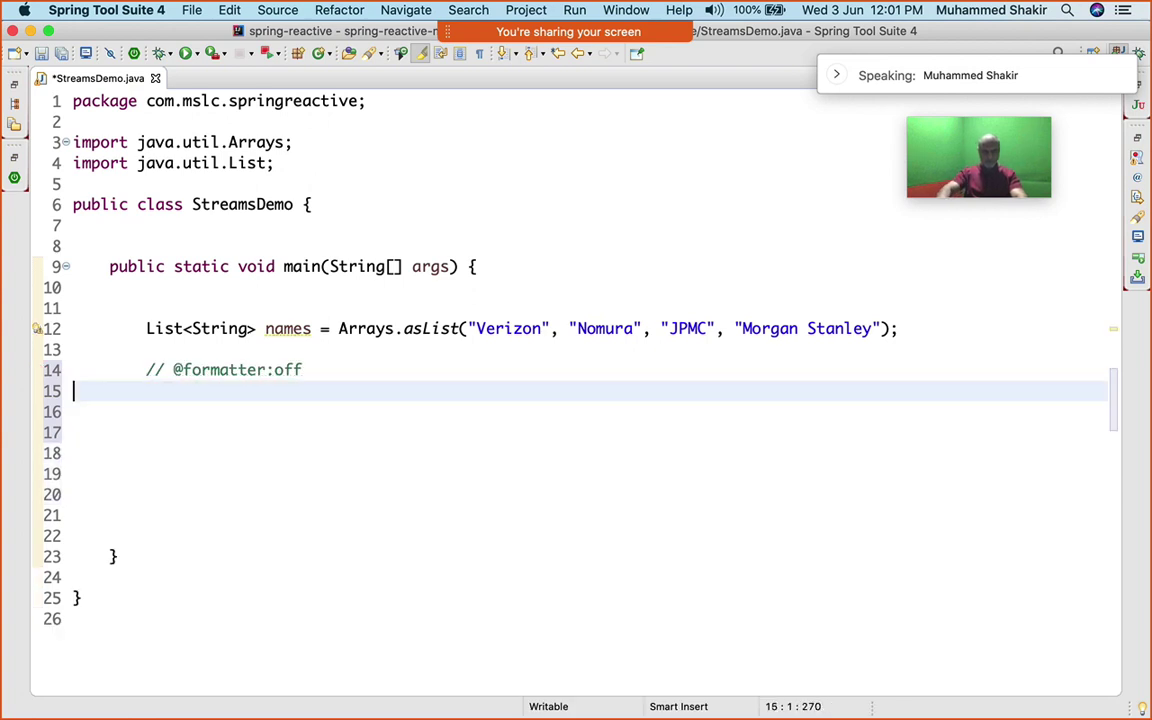
key(Up)
Start a names.stream() chain on new lines under the comment
key(End)
key(Return)
key(Return)
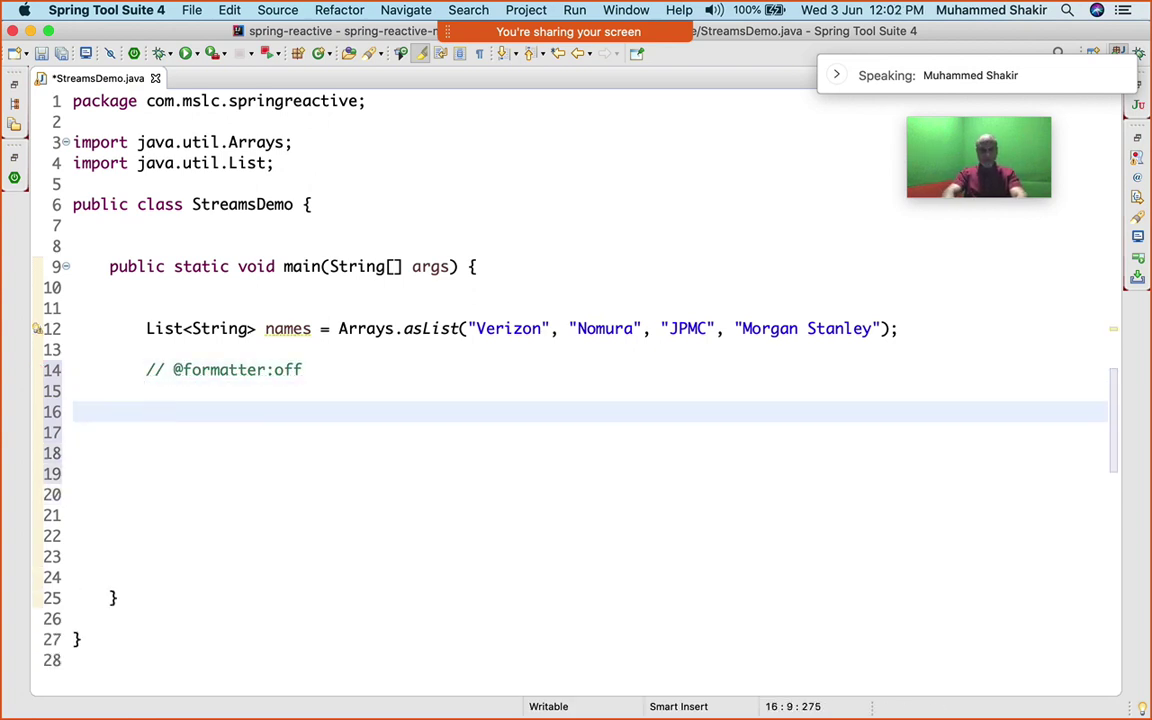
text(names)
key(Return)
text(.)
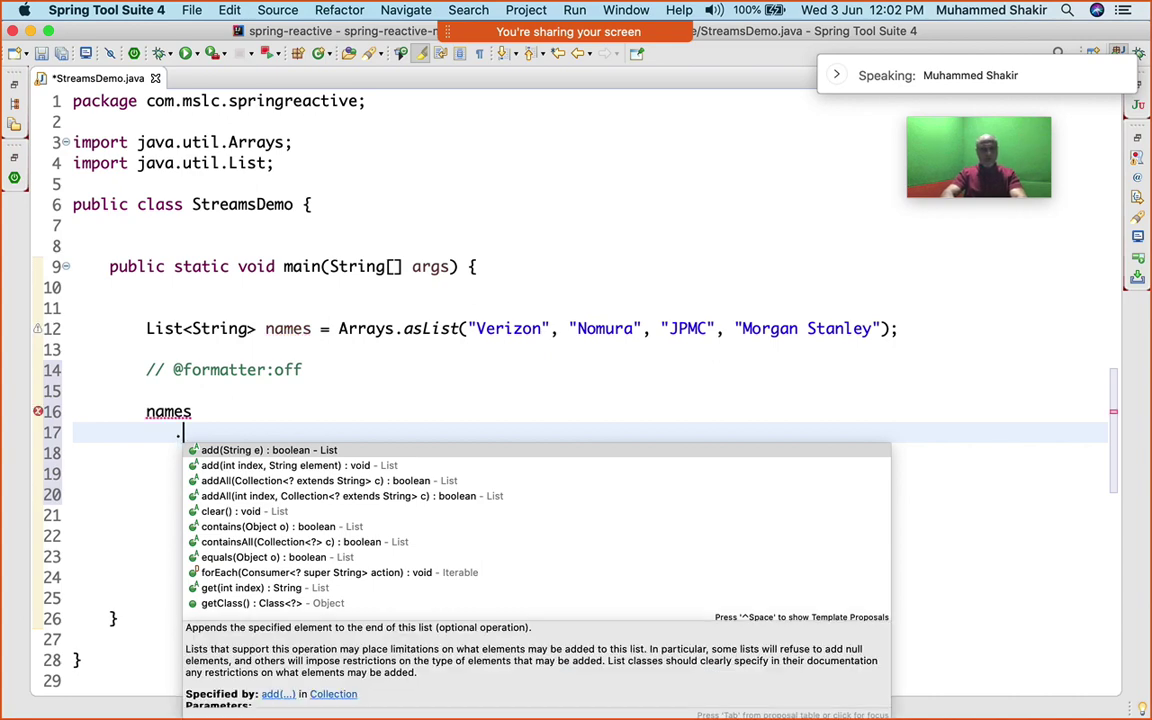
text(strea)
key(Return)
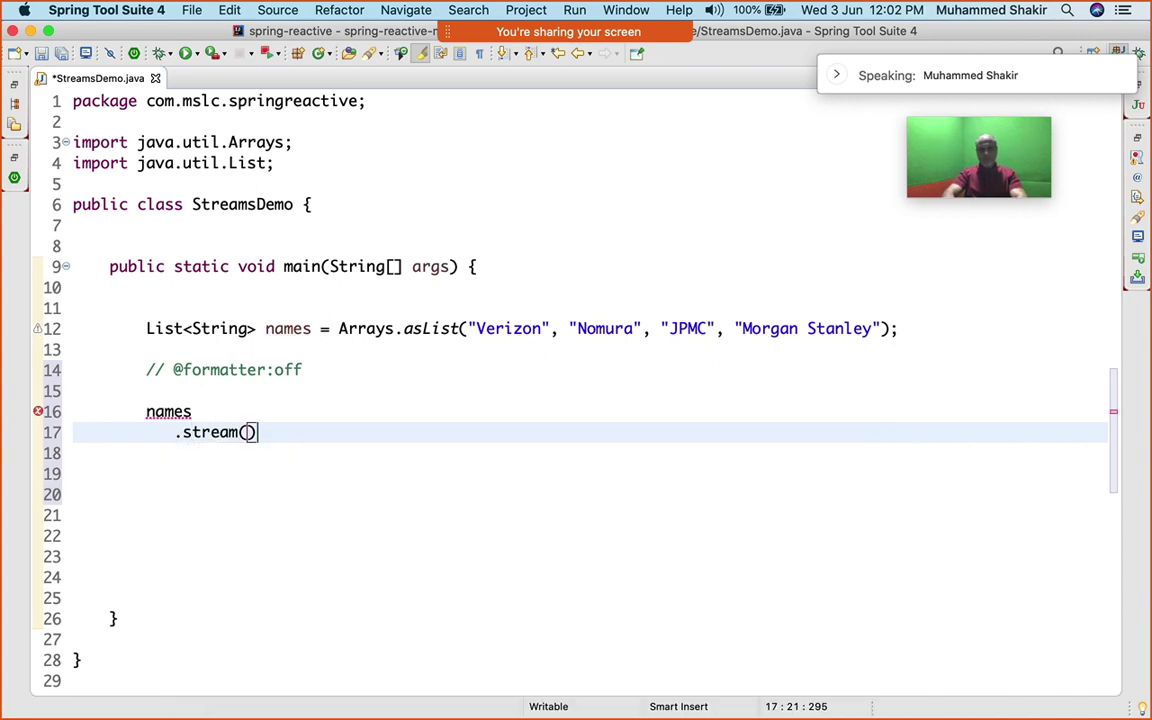
key(Return)
text(.)
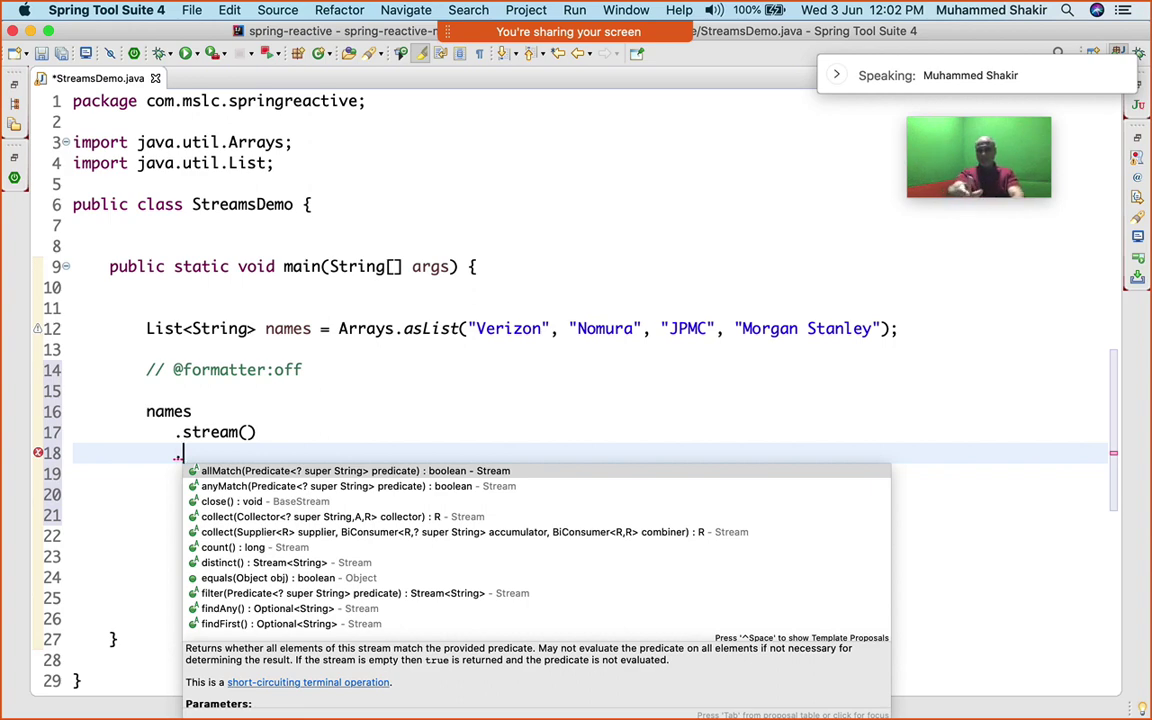
text(map)
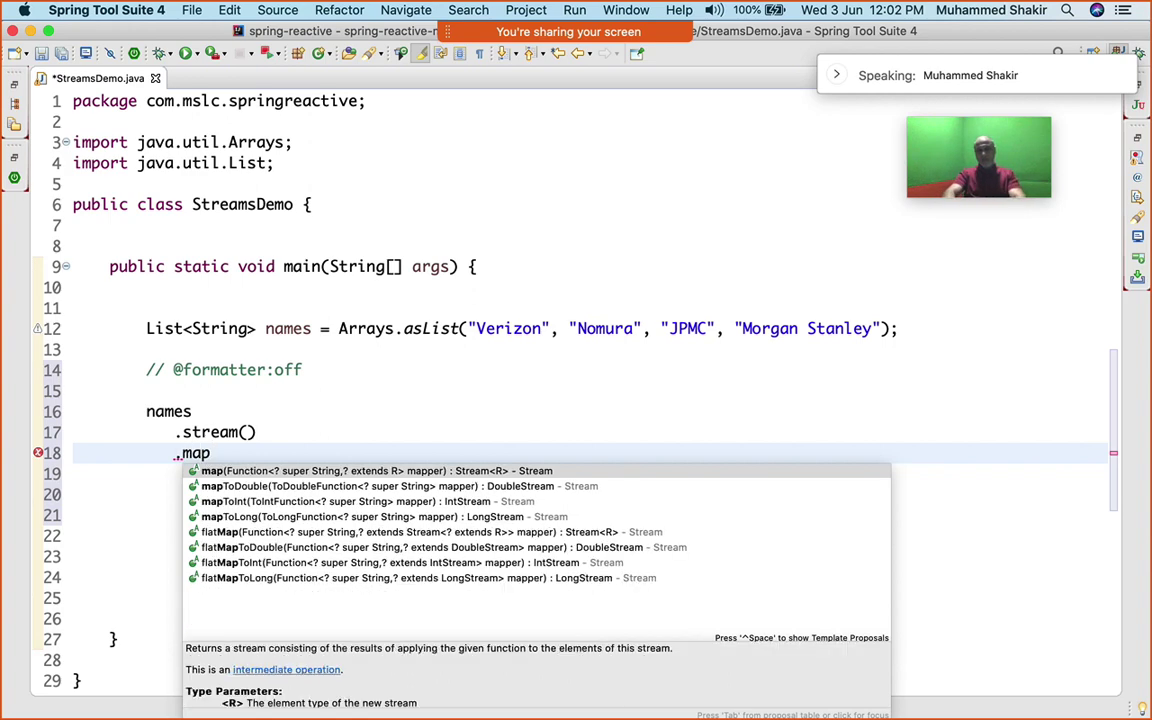
Chain .map(x -> { return x.length(); }) onto the stream
key(Return)
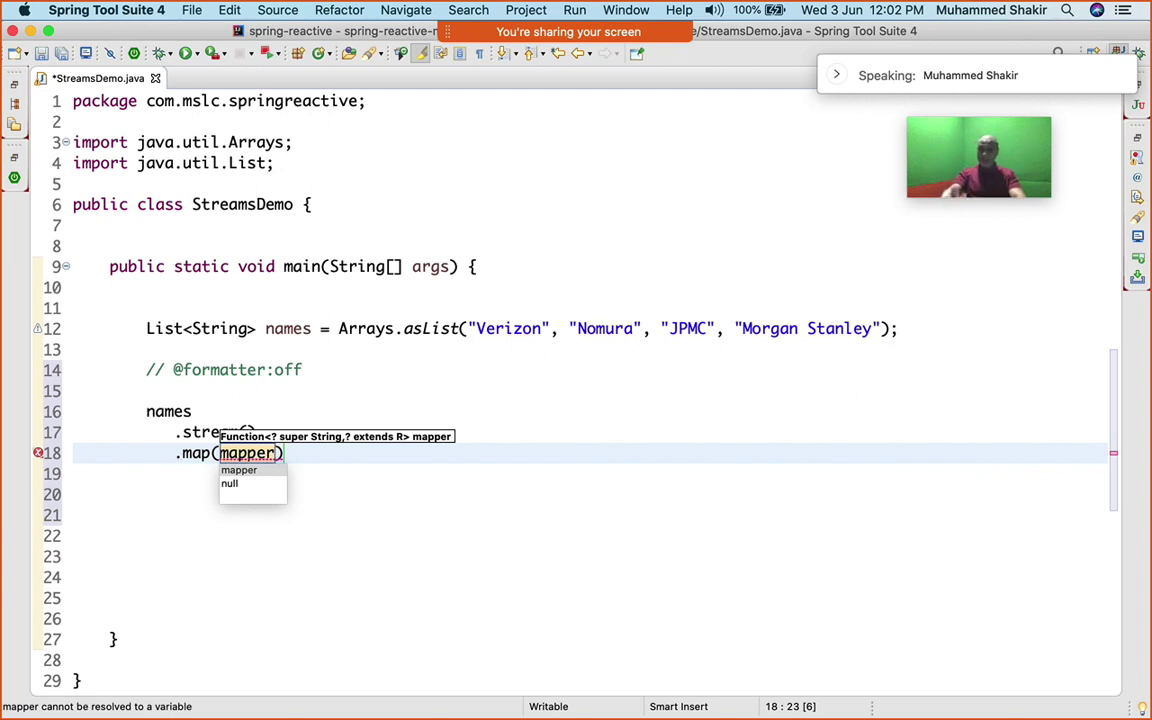
text(x -)
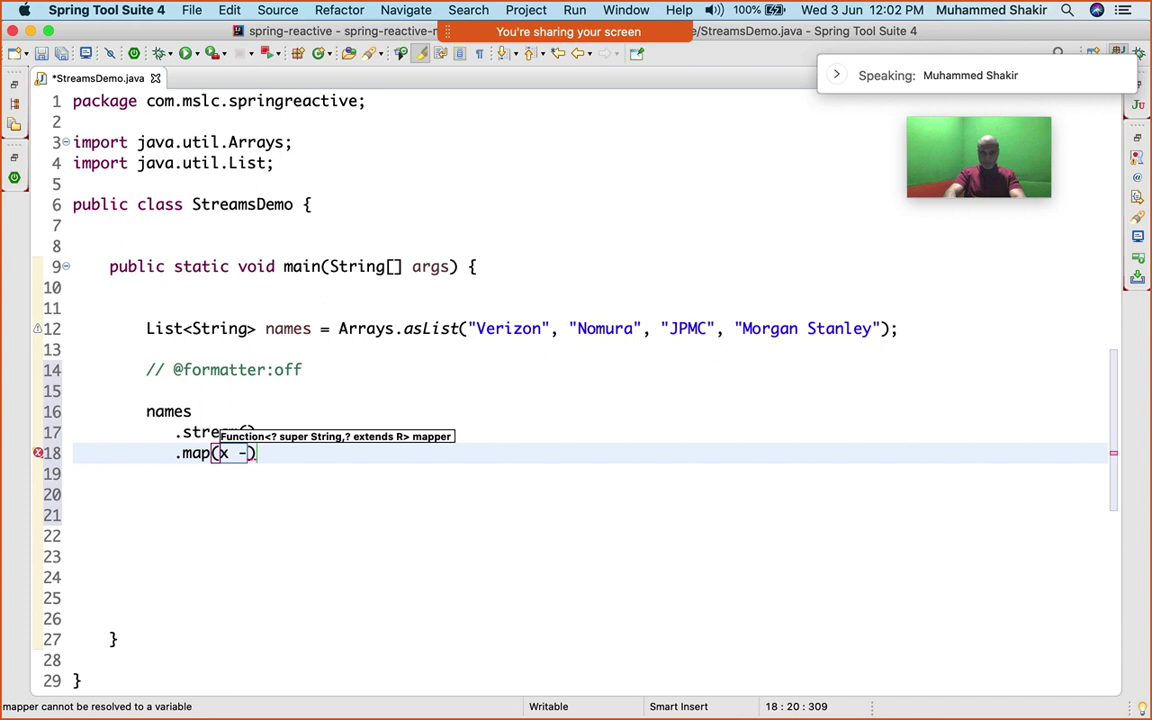
text(> )
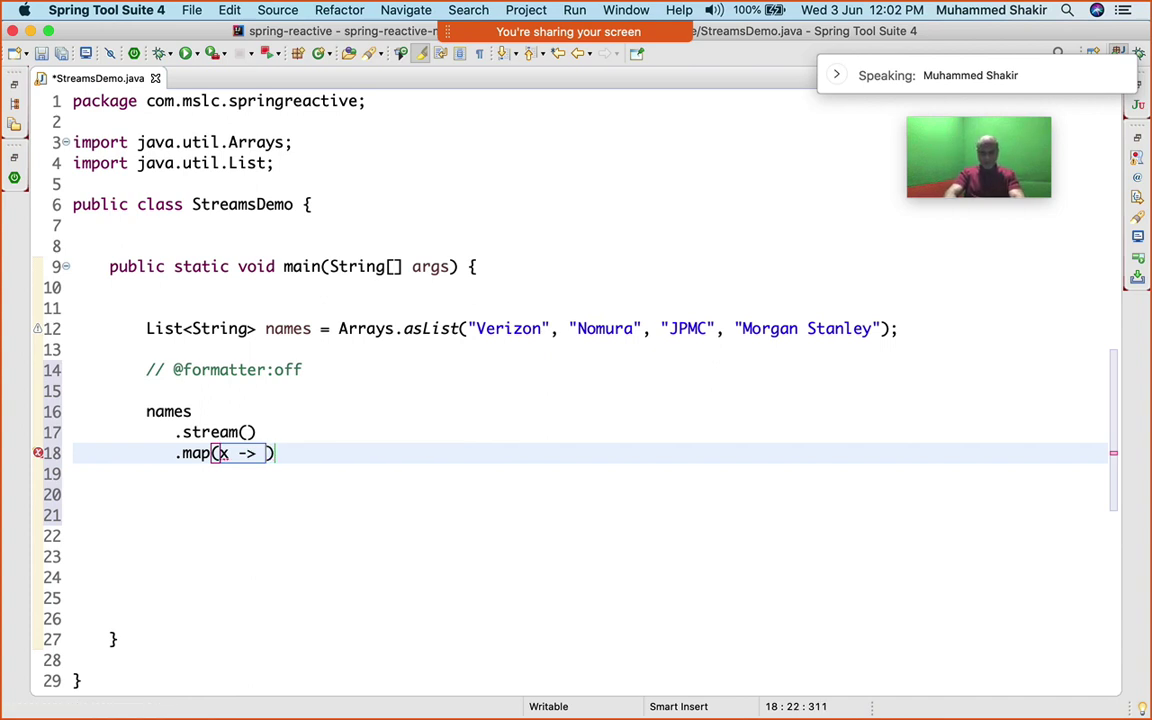
text({)
key(Return)
key(Return)
text(return )
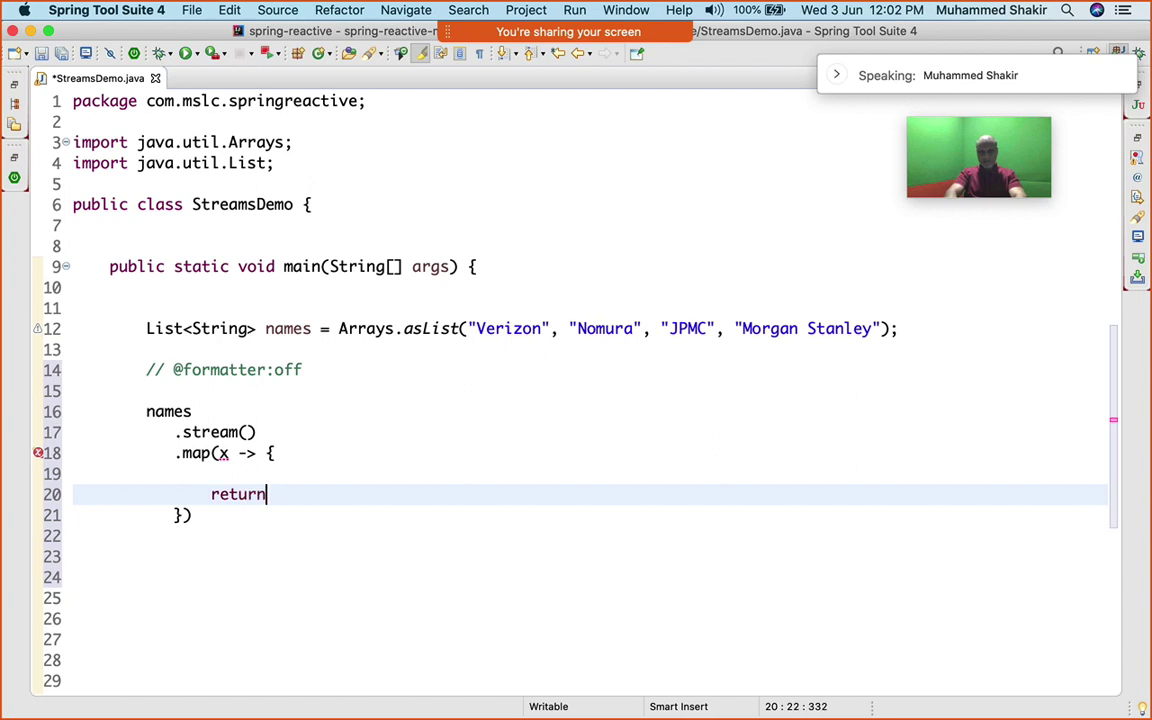
text(x.le)
key(Return)
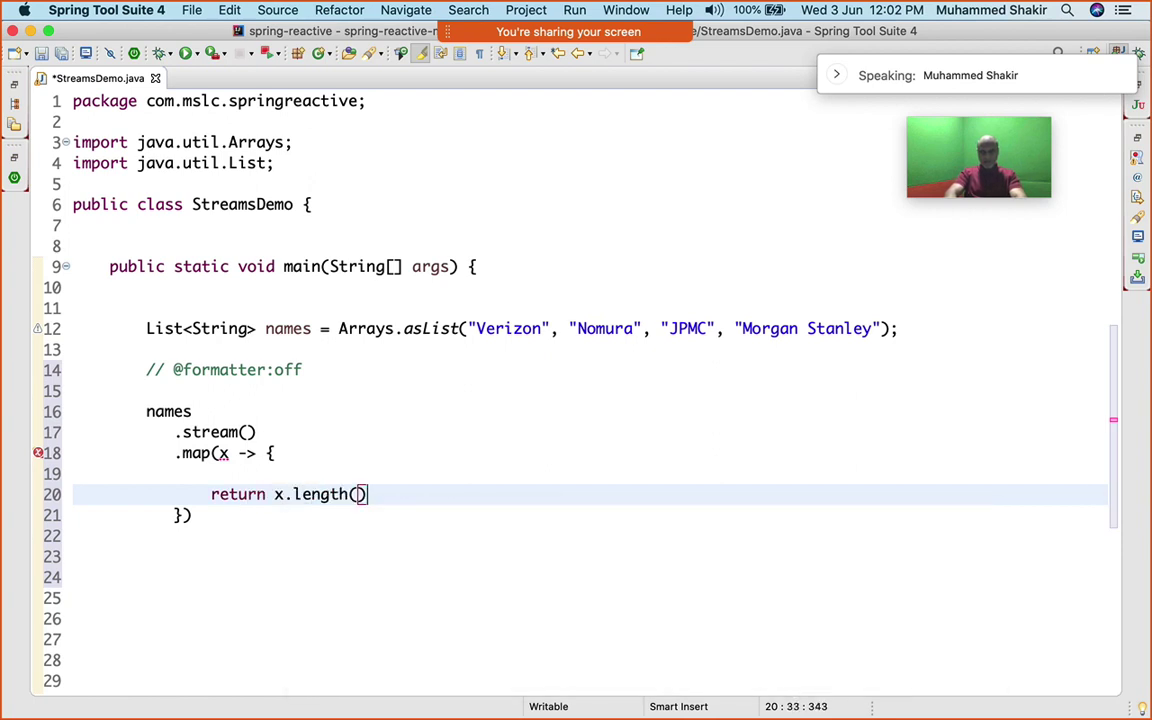
key(Down)
key(End)
key(Return)
text(.c)
key(BackSpace)
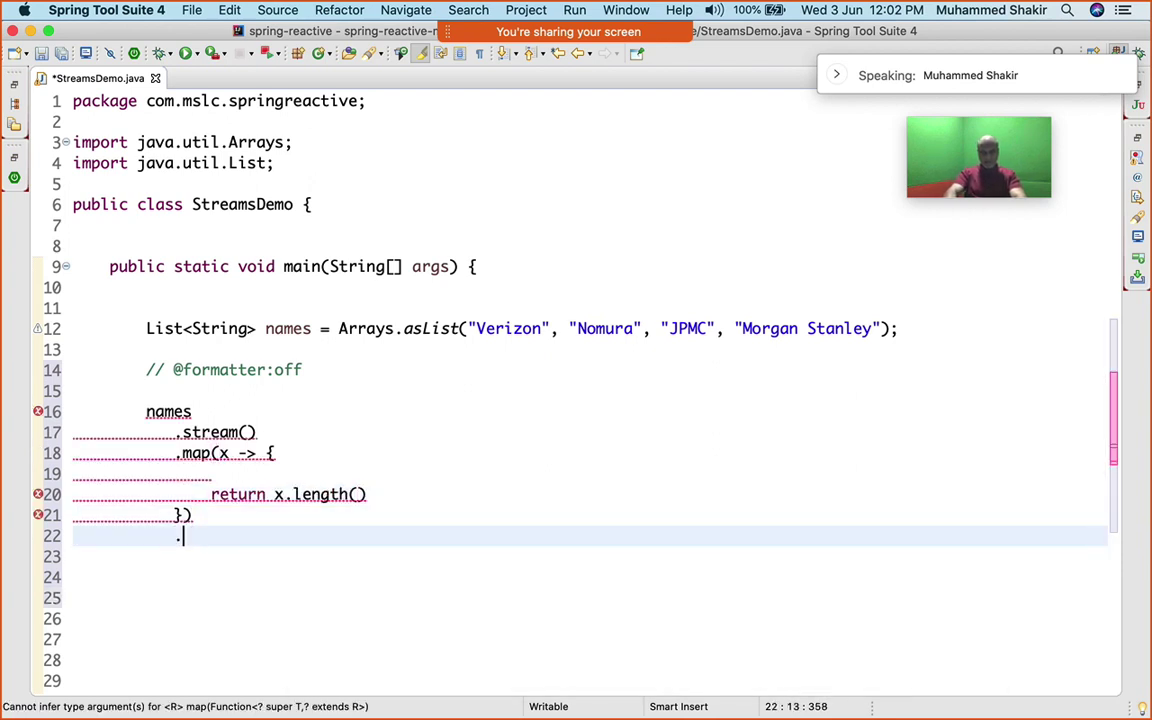
Finish the return statement and chain .collect(Collectors.toList()), importing Collectors
key(Up)
key(Up)
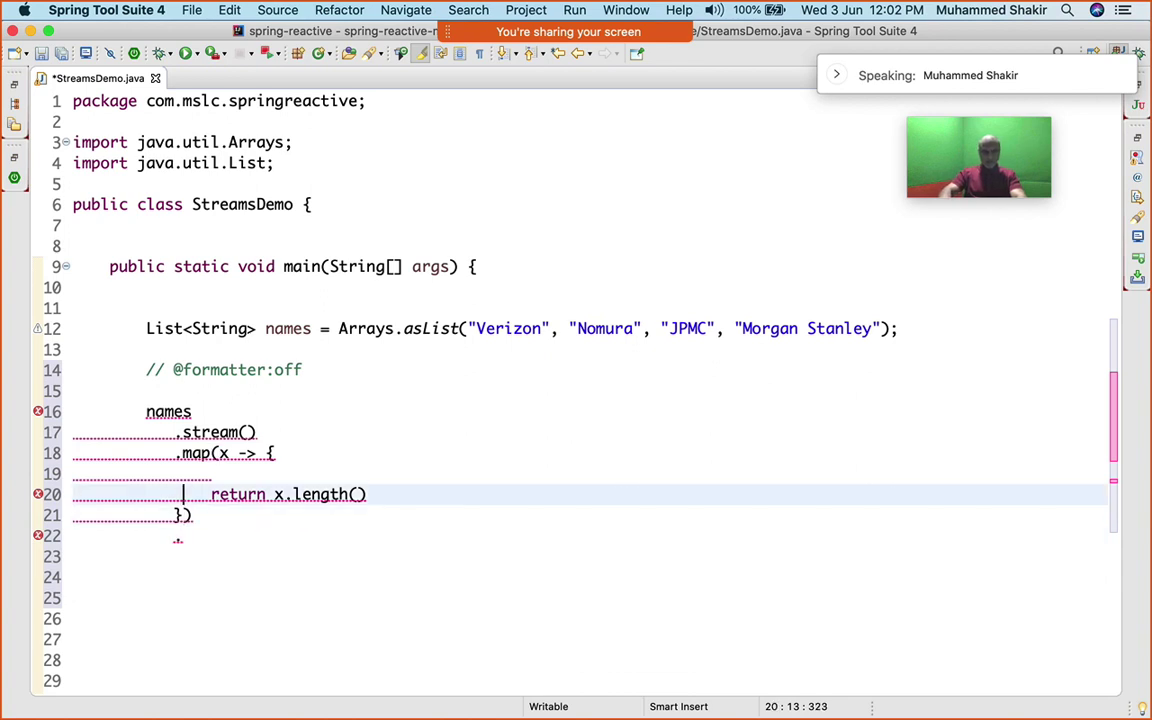
key(End)
text(;)
key(Down)
key(Down)
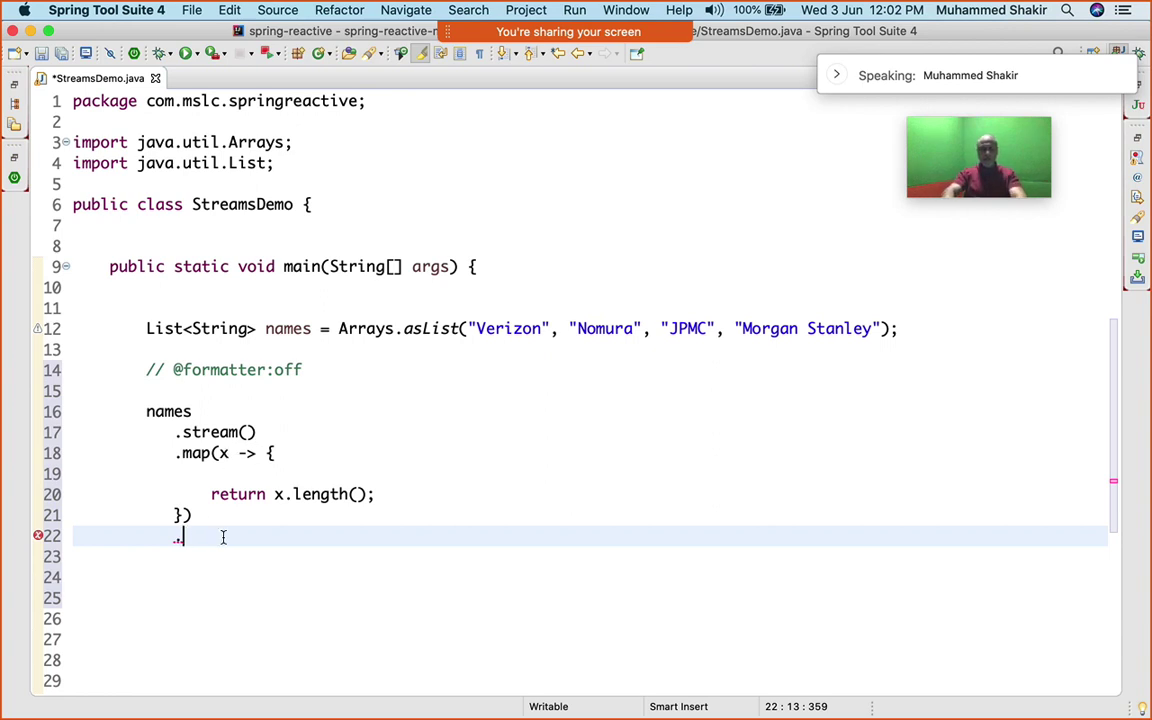
text(col)
key(Return)
text(Col)
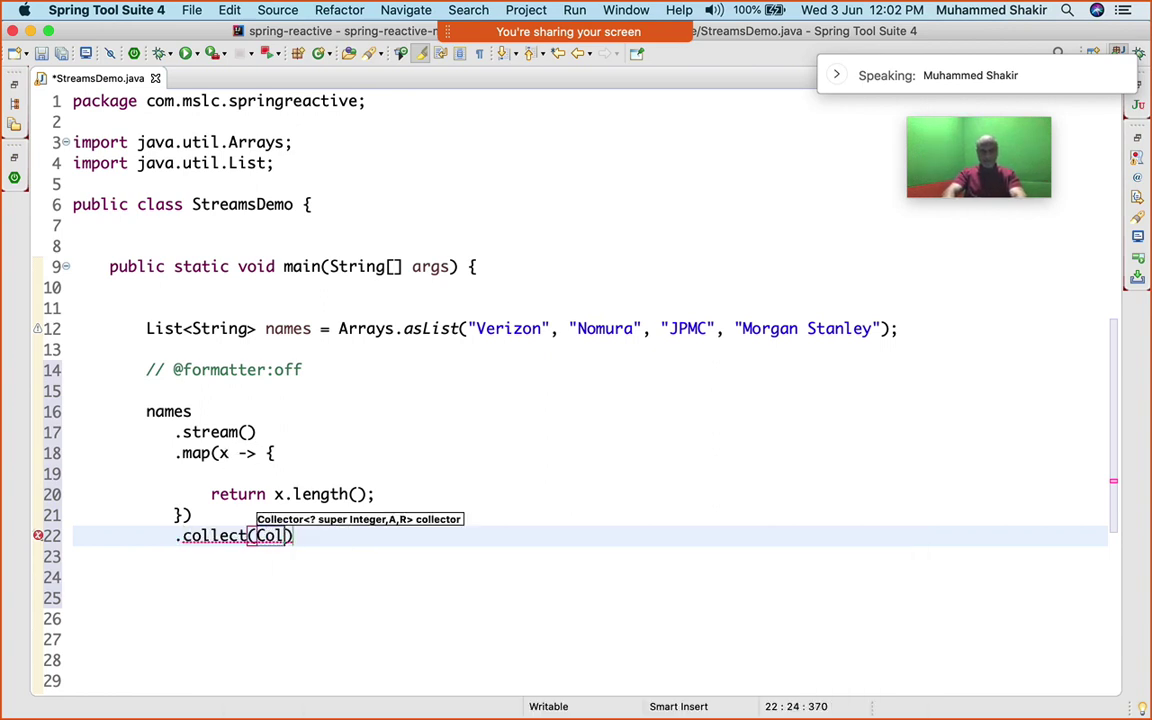
text(lectors.)
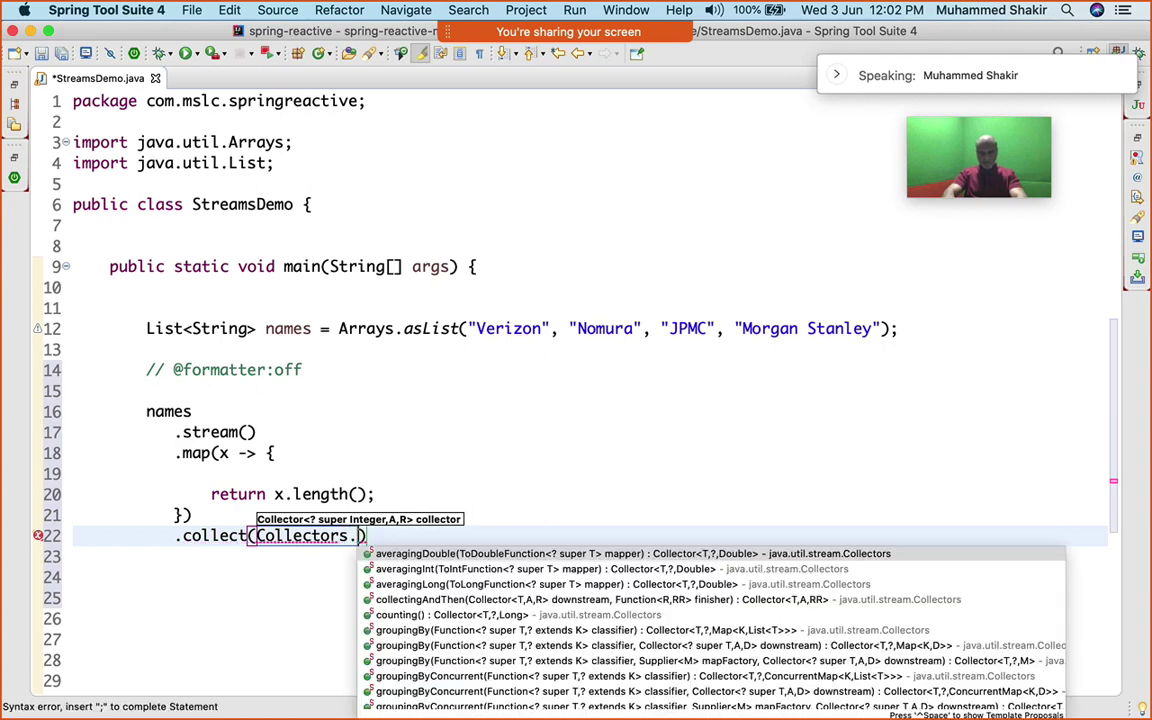
text(toLis)
key(Return)
text(;)
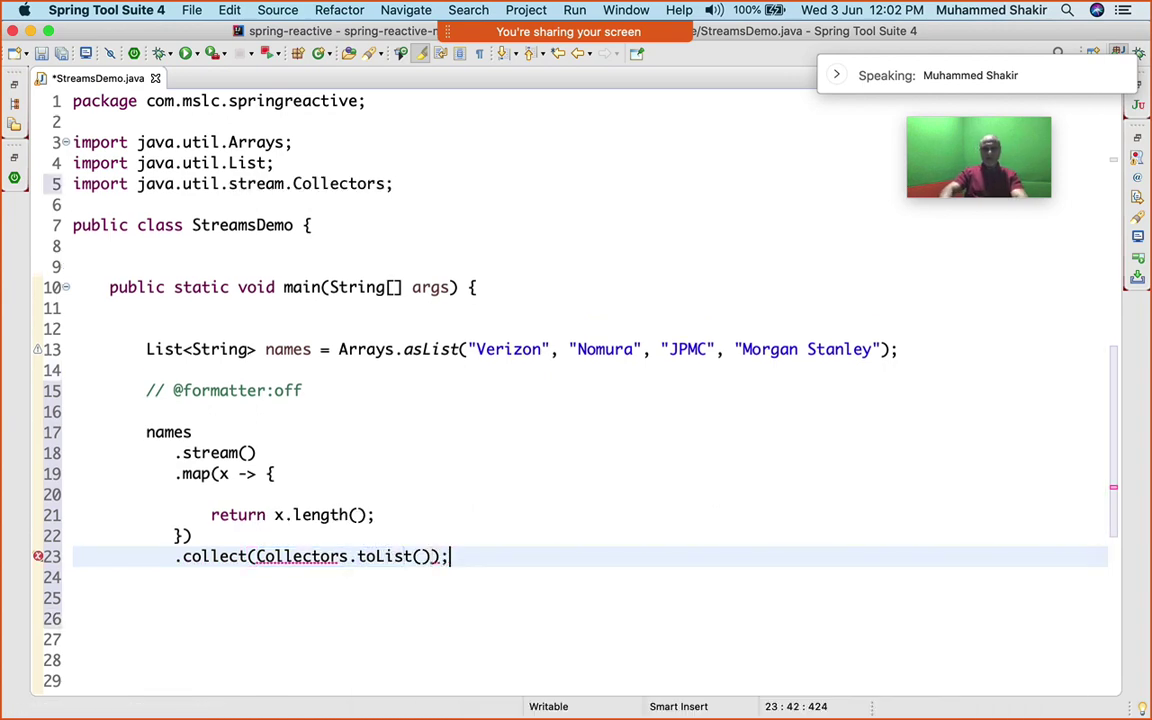
Assign the pipeline result to a variable named nameLengths, with names on its own line
click(145, 432)
text(Lis)
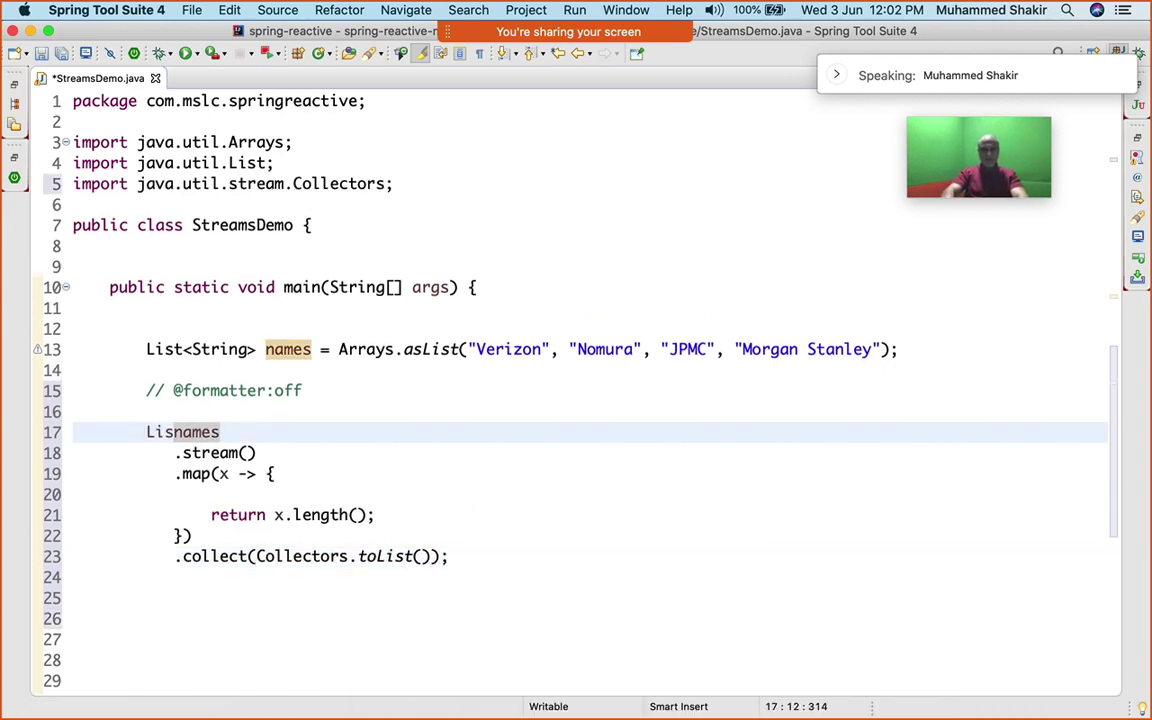
text(t<Integer>  )
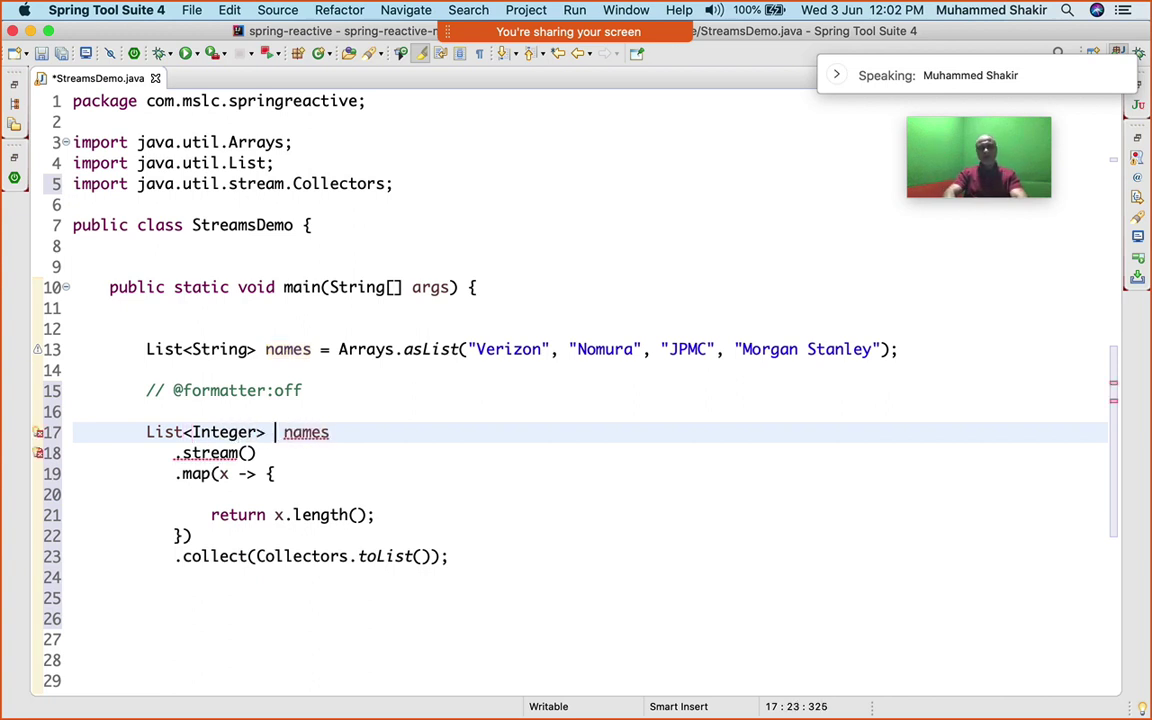
text(nameLenght)
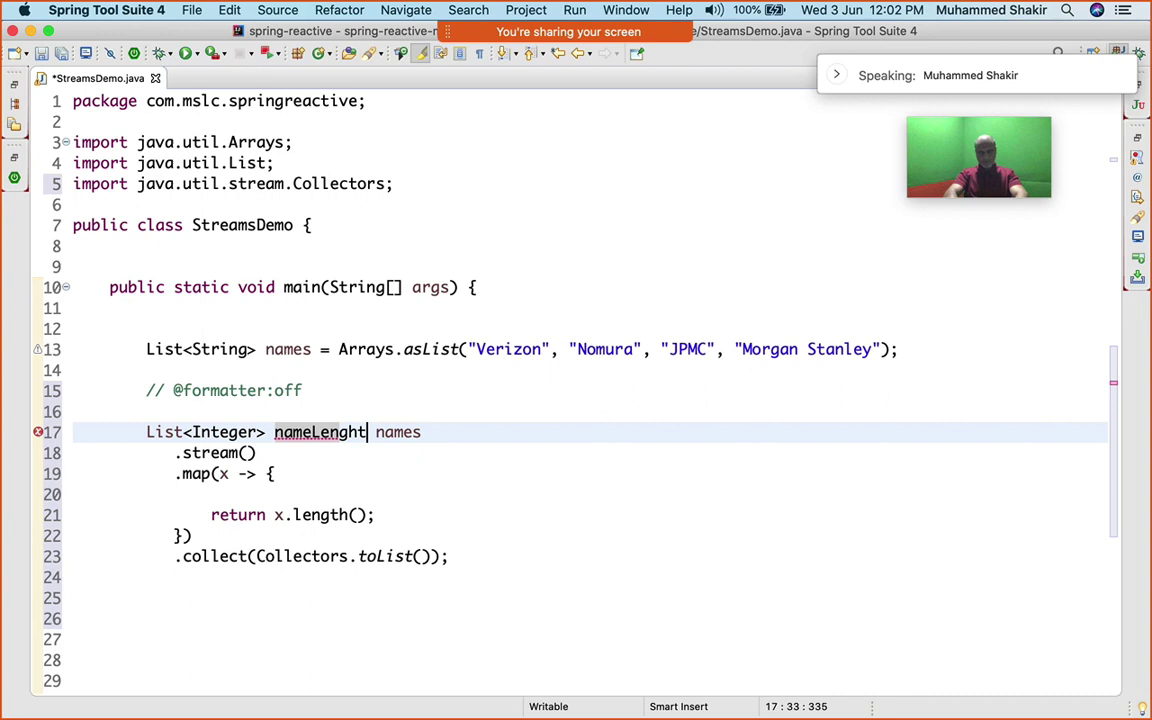
text(s =)
key(BackSpace)
key(BackSpace)
key(BackSpace)
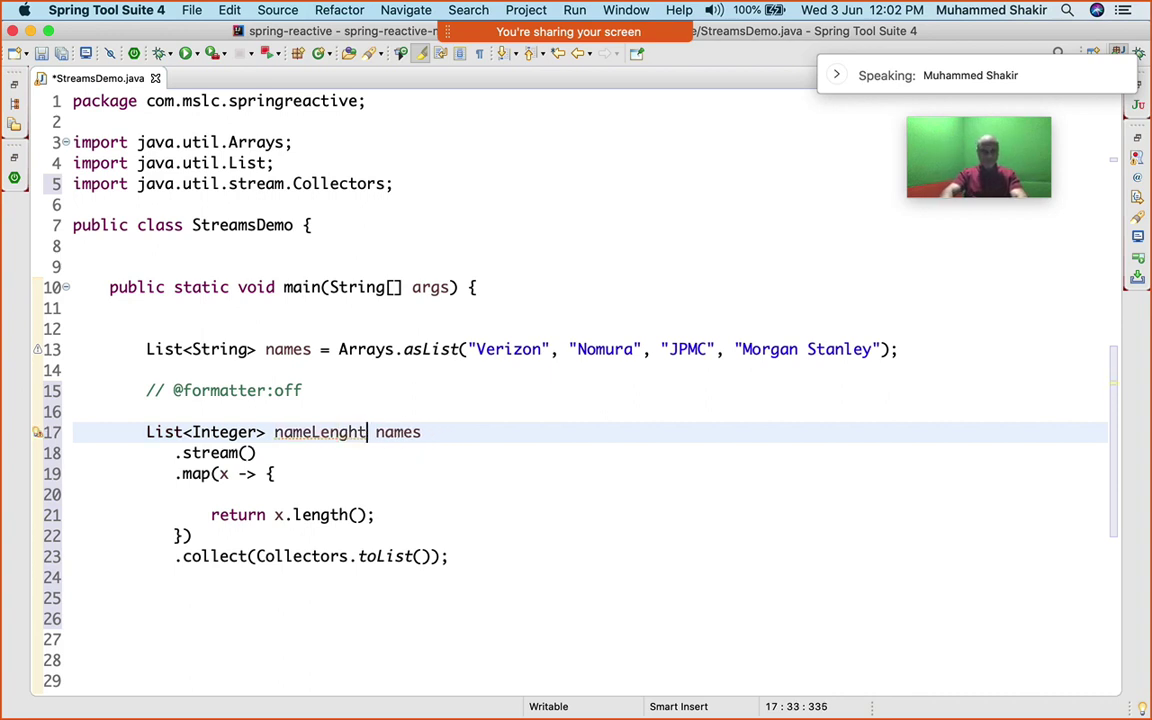
key(BackSpace)
key(BackSpace)
text(ths)
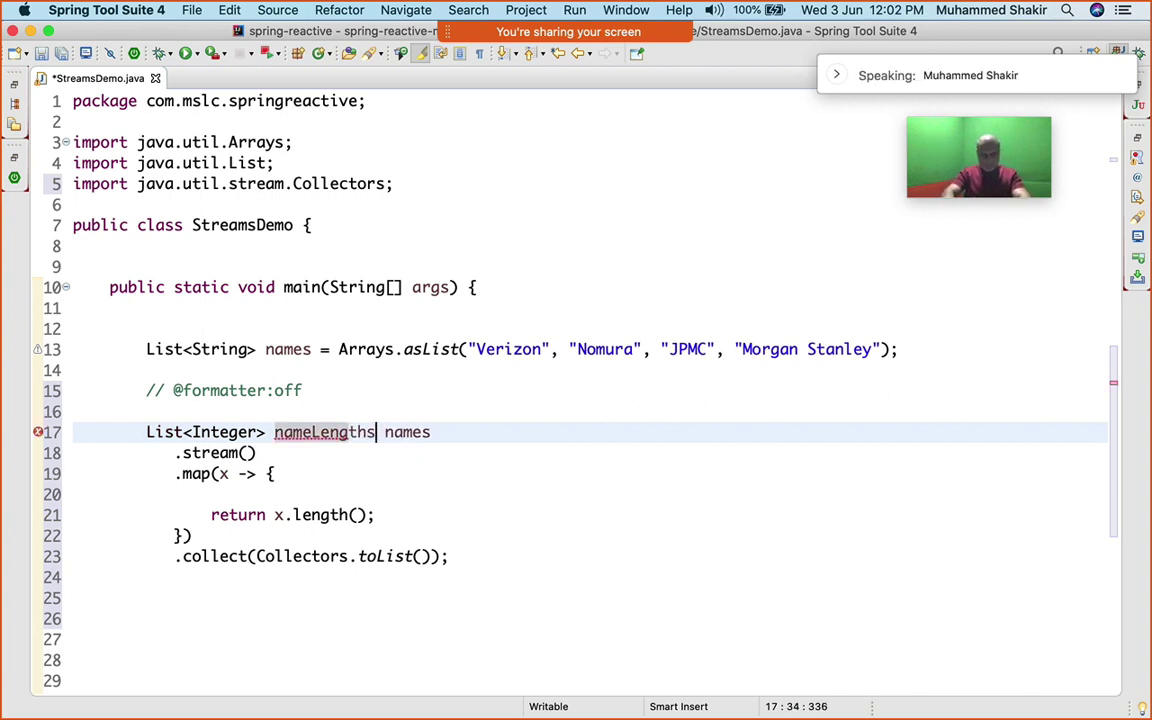
text( =)
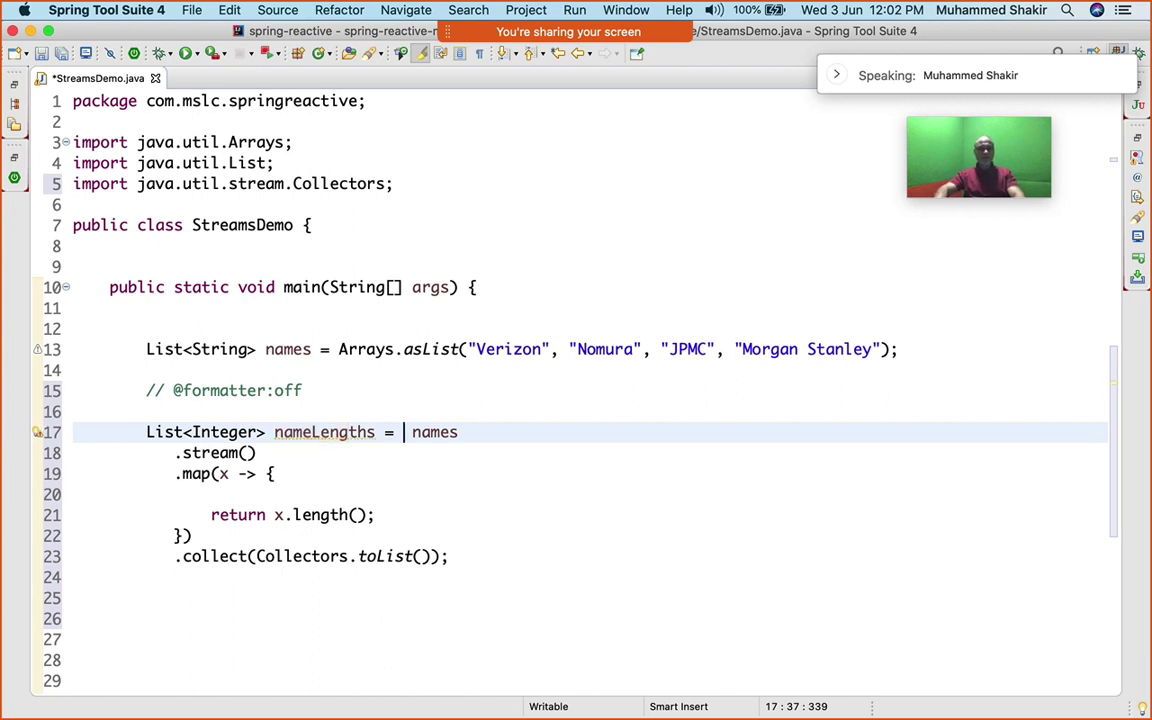
key(Return)
Indent the stream pipeline lines under the nameLengths assignment
drag(146, 473, 507, 578)
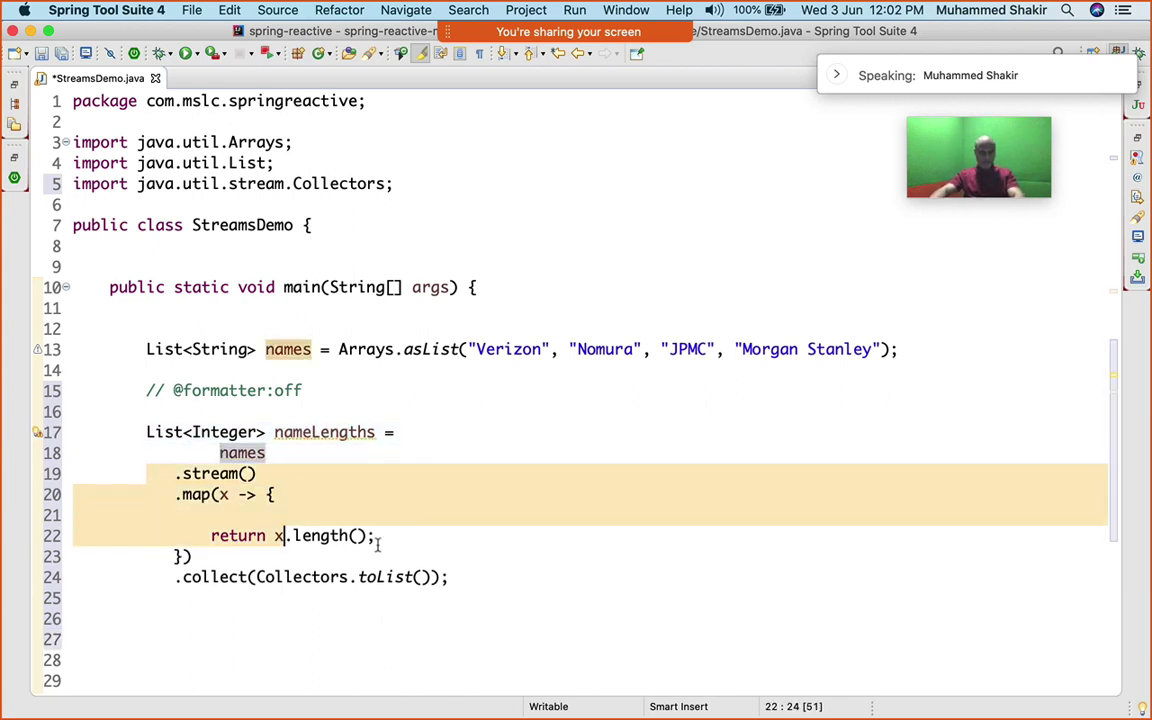
key(Tab)
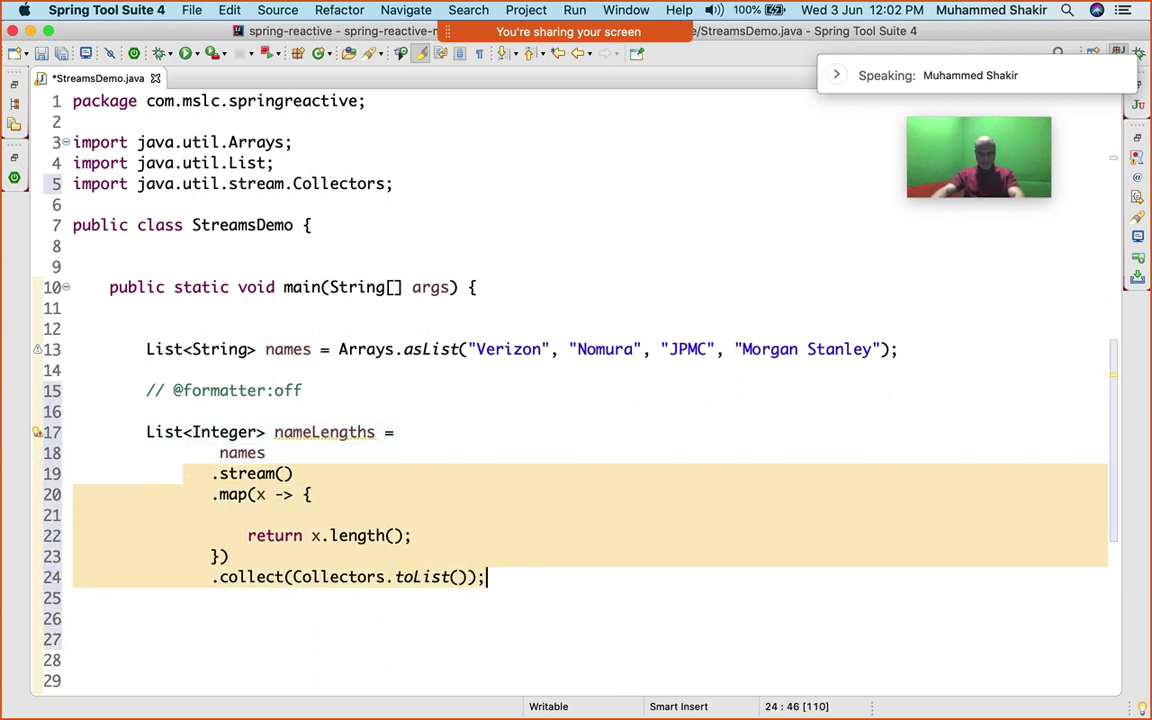
key(Tab)
click(568, 577)
Add System.out.println(nameLengths) below the pipeline
key(Return)
key(BackSpace)
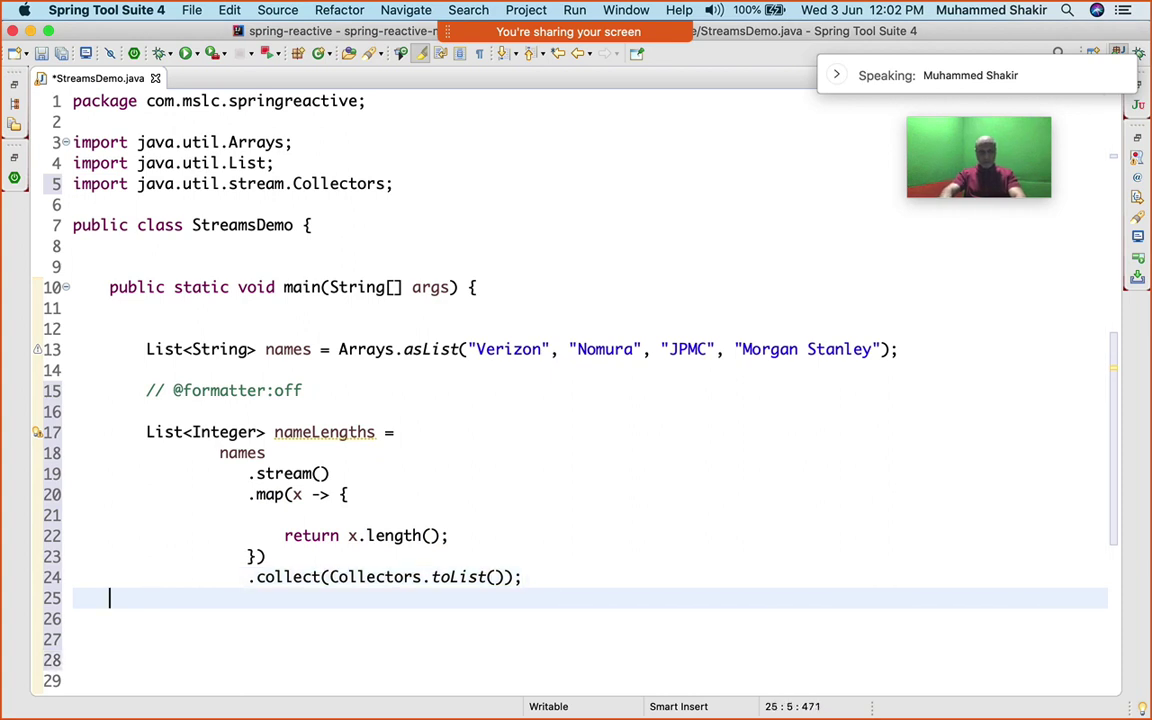
key(Return)
text(Sy)
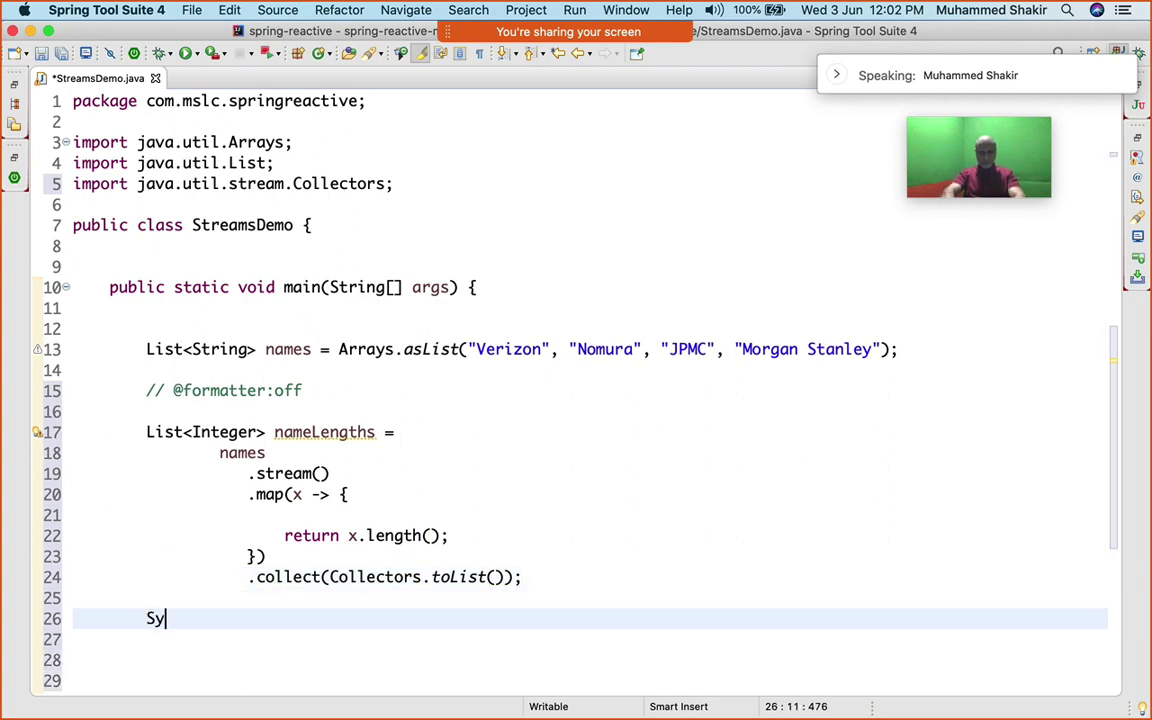
text(stem.out)
key(ctrl+space)
text(name)
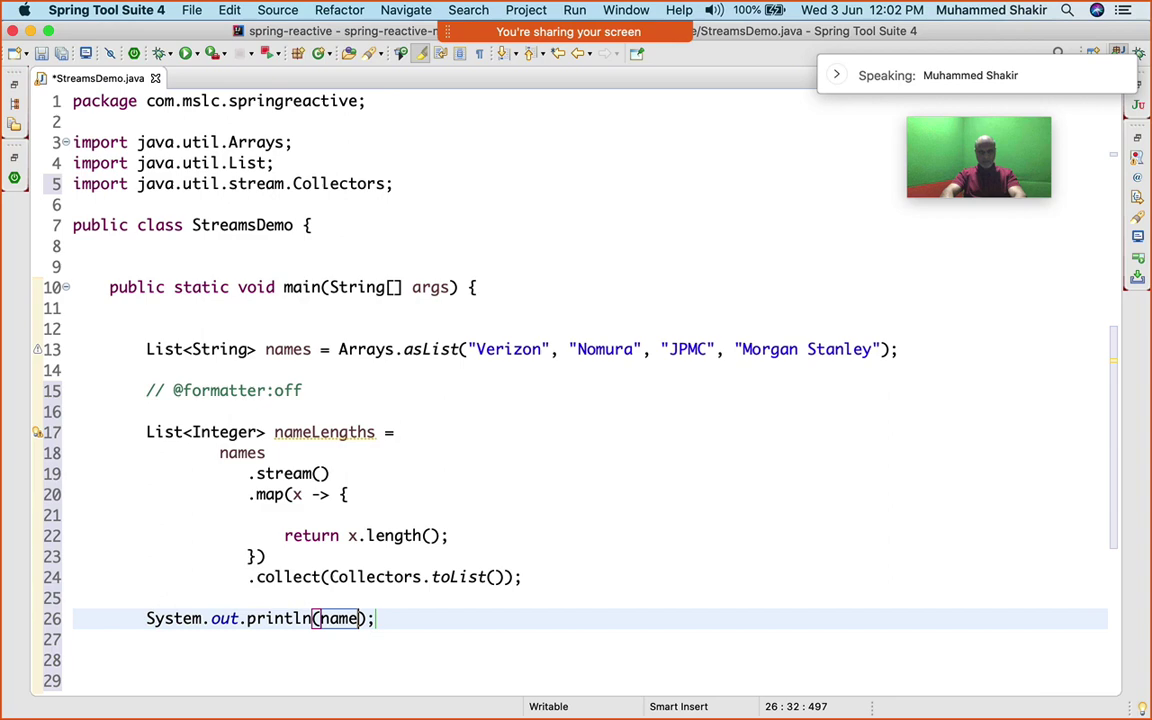
text(L)
key(Return)
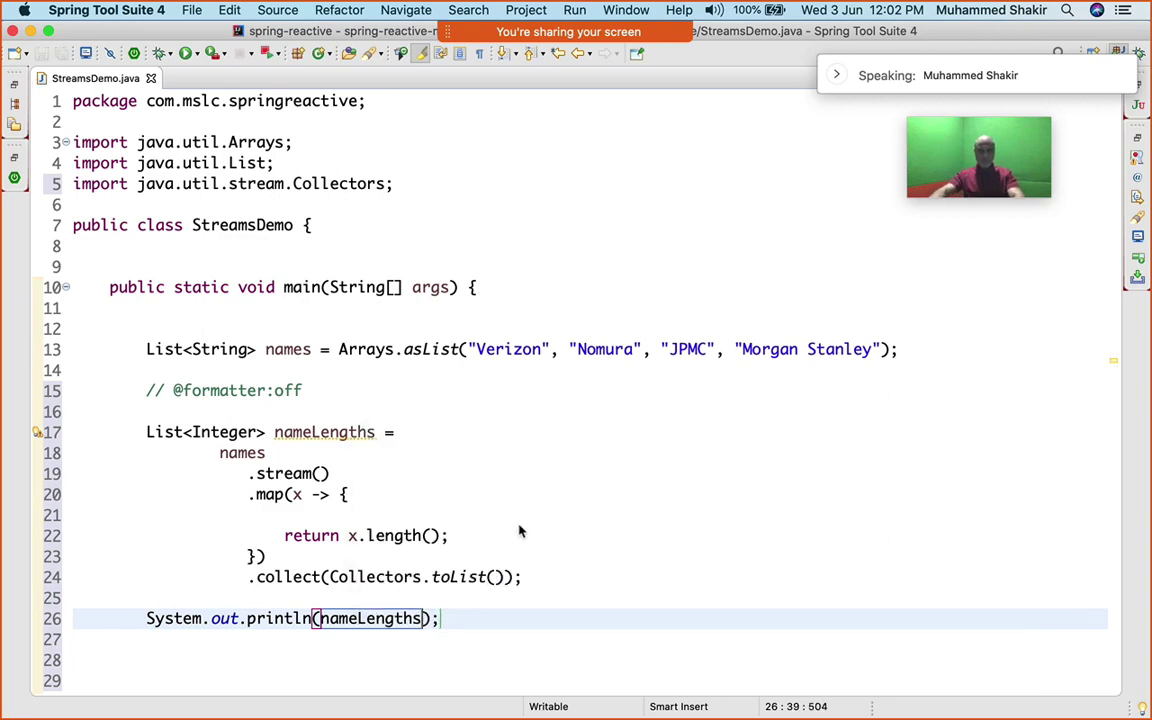
Run StreamsDemo as a Java Application
right_click(522, 532)
click(760, 566)
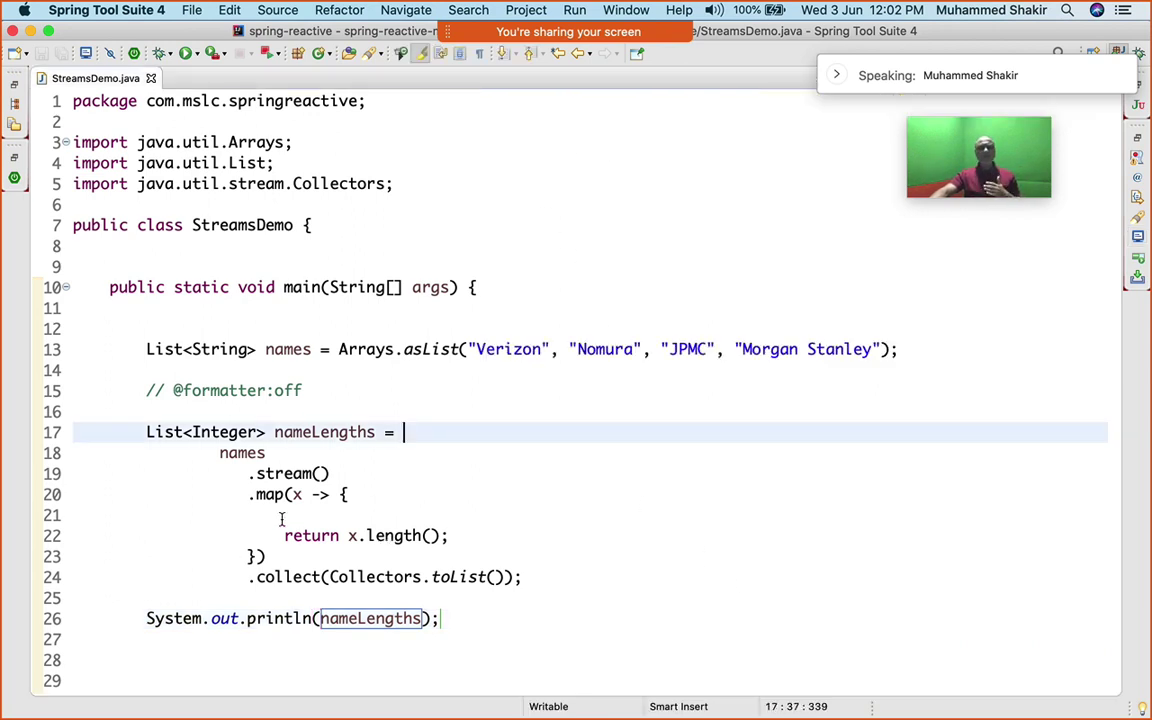
click(486, 536)
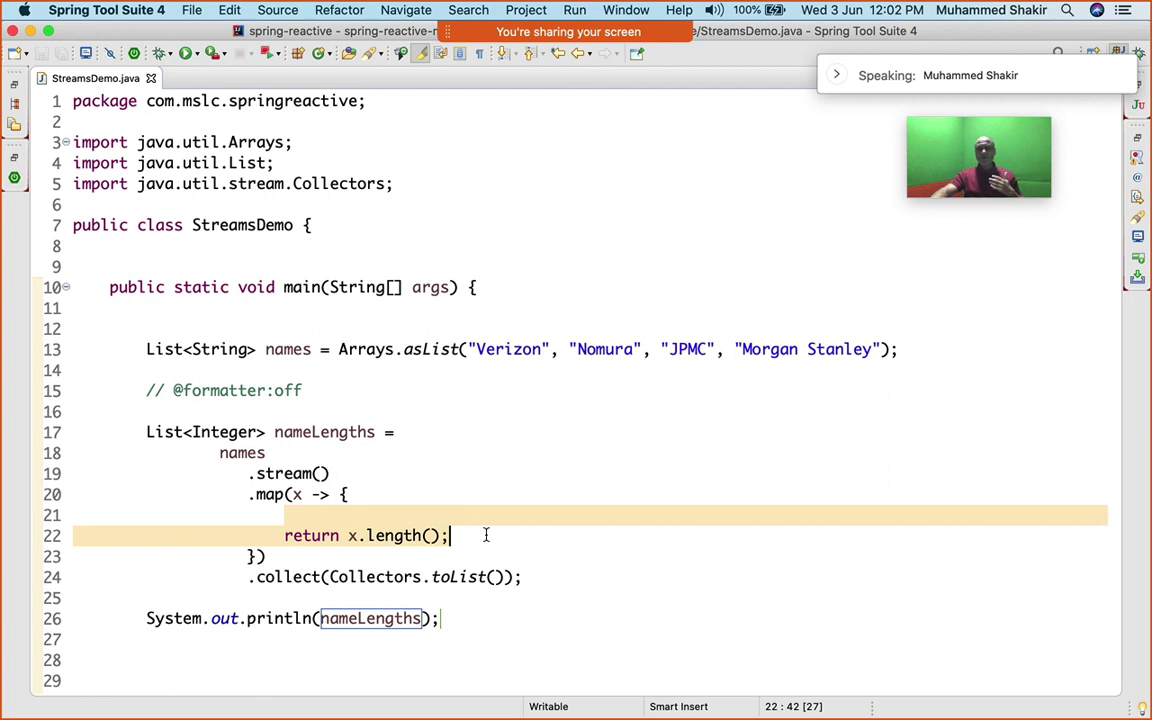
click(526, 439)
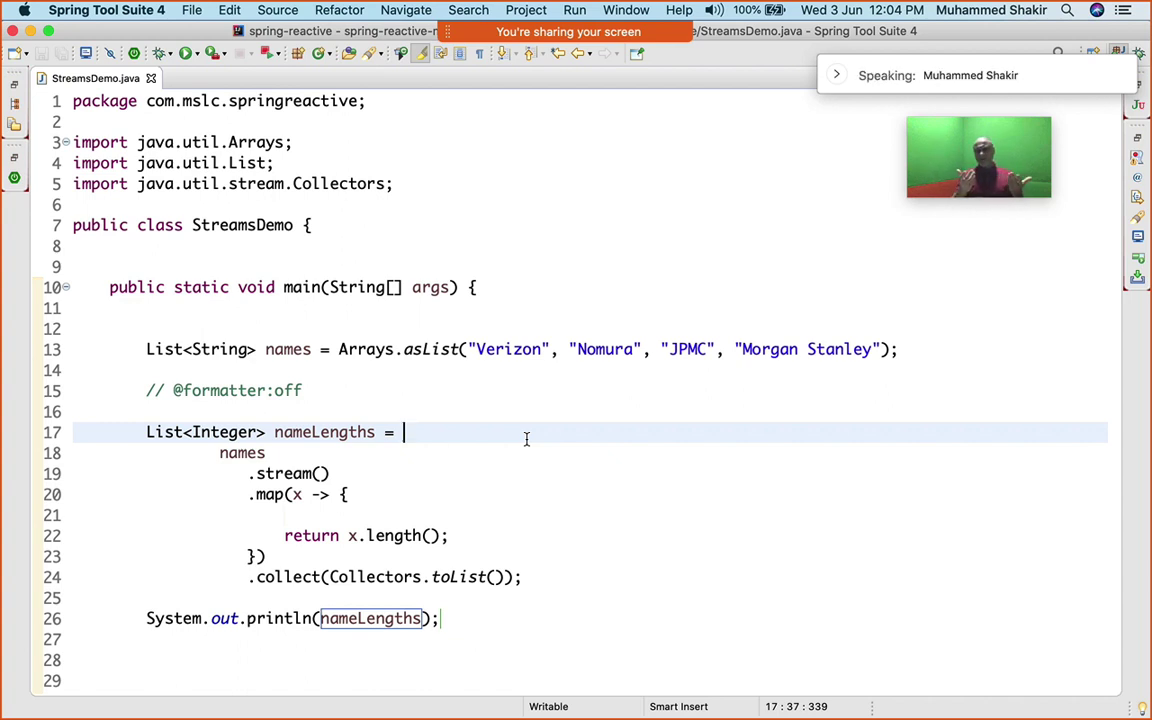
Insert a .filter() call after stream() and check the Morgan names in the list
key(Down)
key(Down)
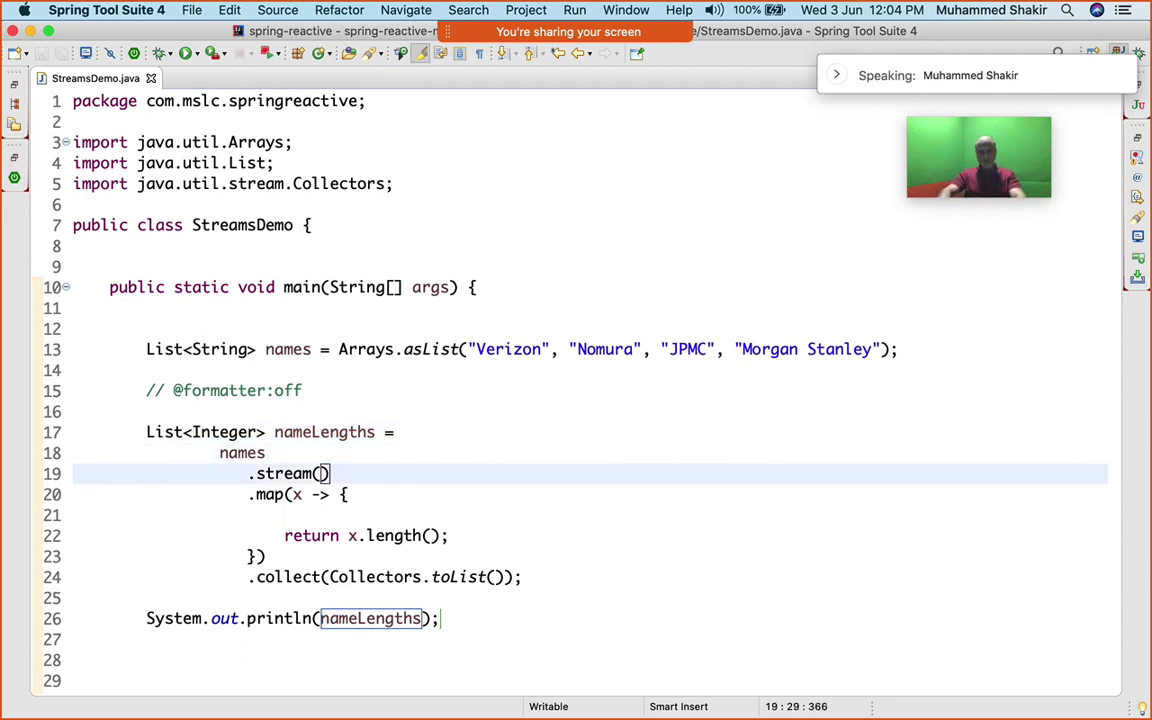
key(Return)
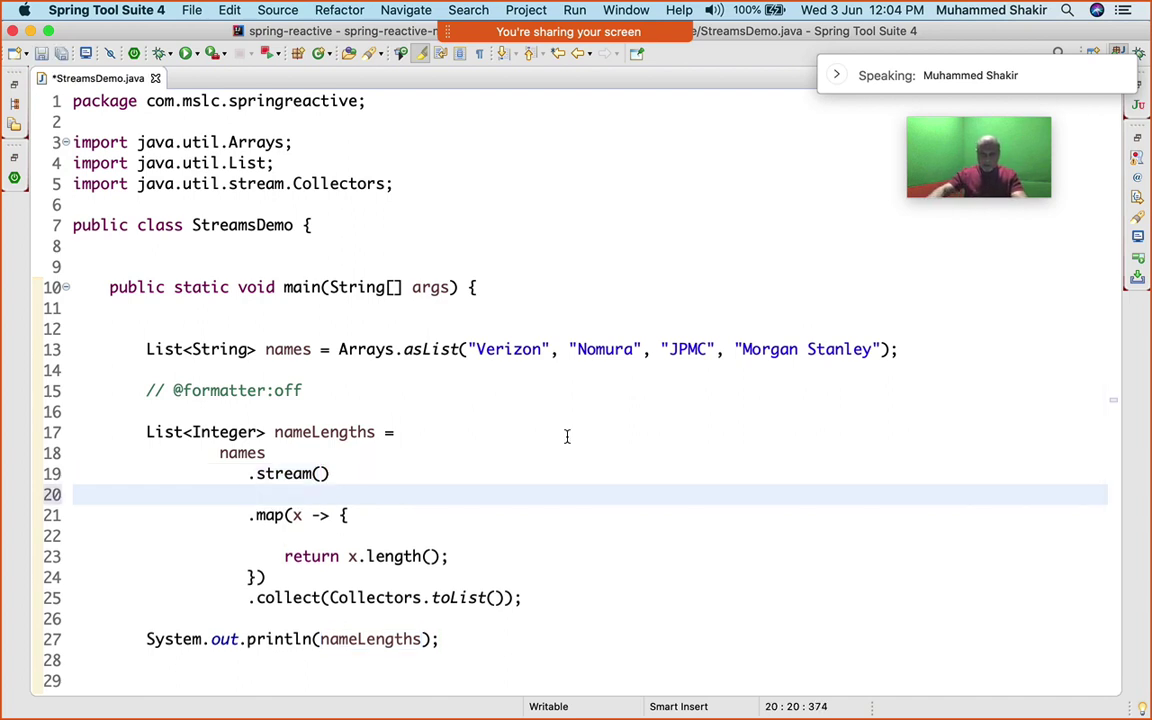
text(fil)
key(Return)
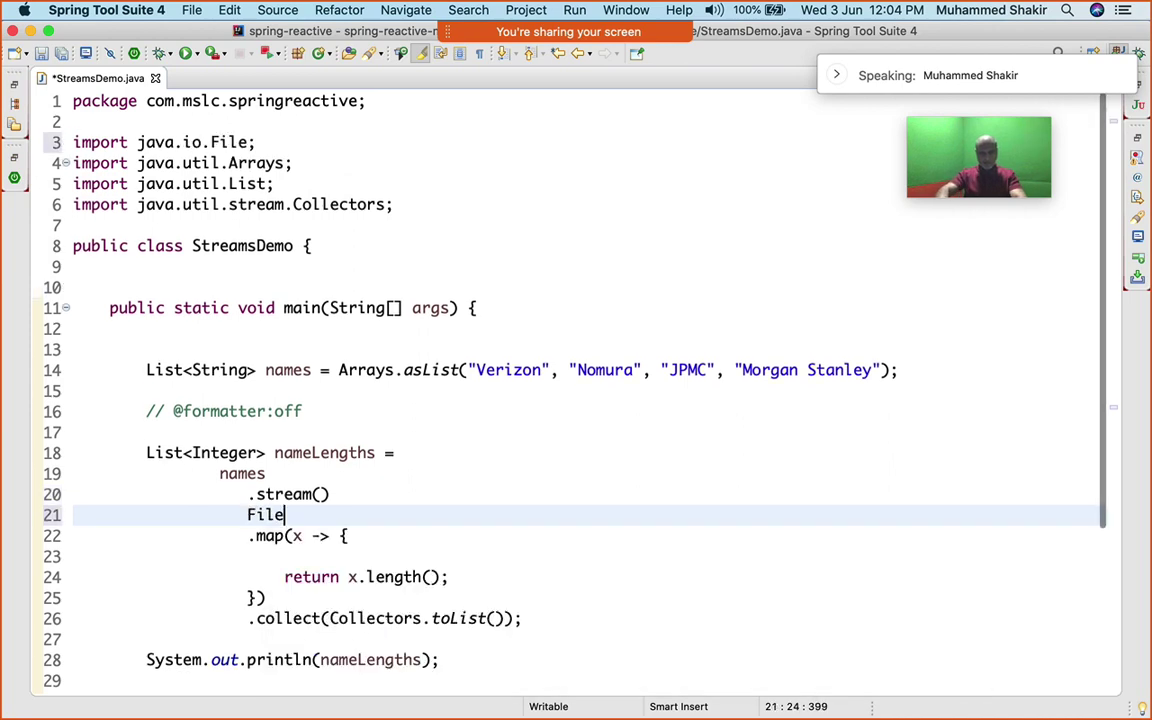
key(BackSpace)
key(BackSpace)
key(BackSpace)
key(BackSpace)
text(.fi)
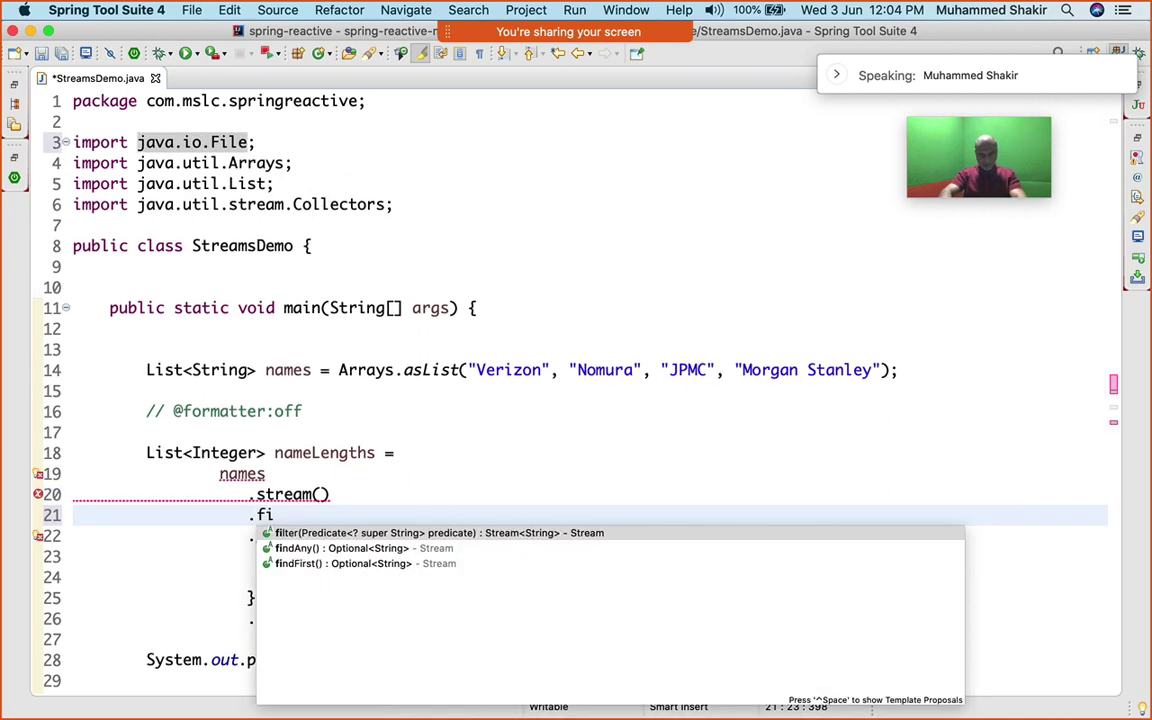
key(Return)
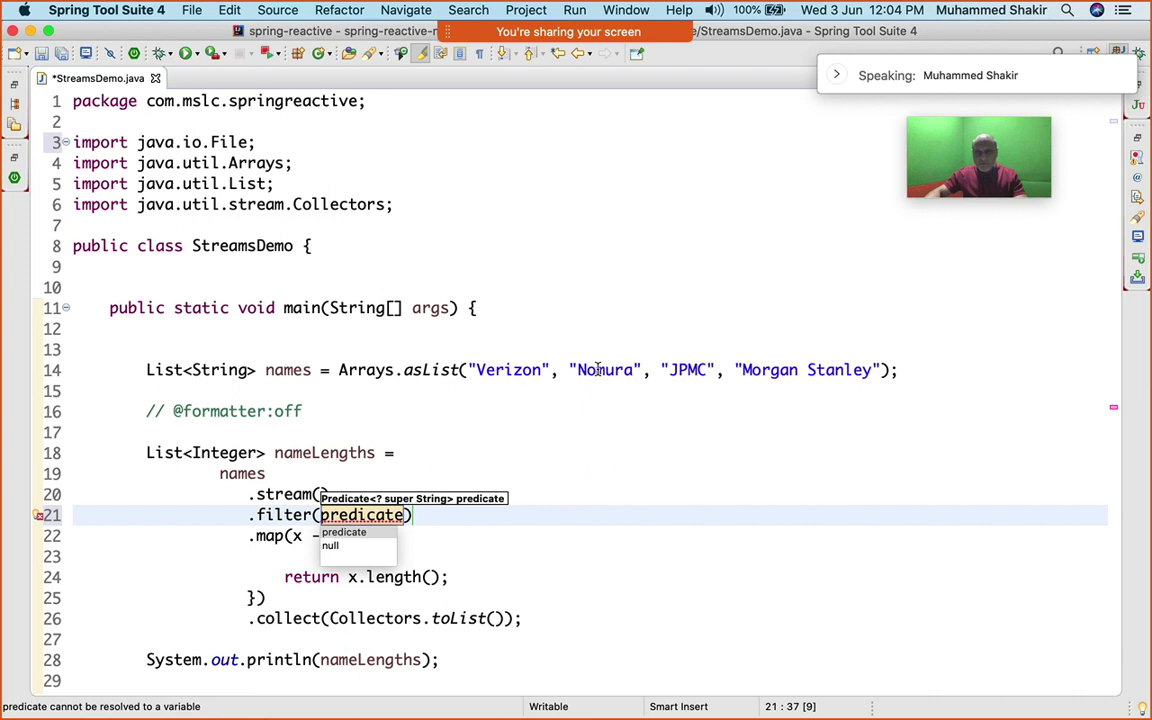
click(772, 370)
key(shift+Right)
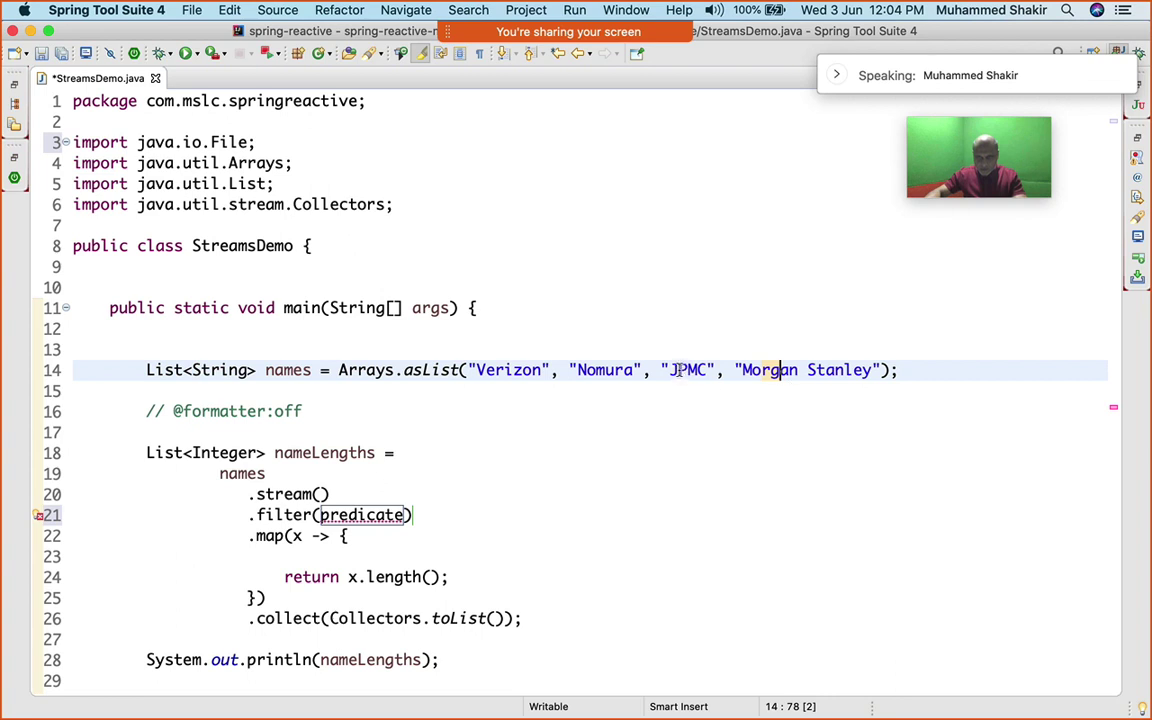
click(693, 370)
text(M)
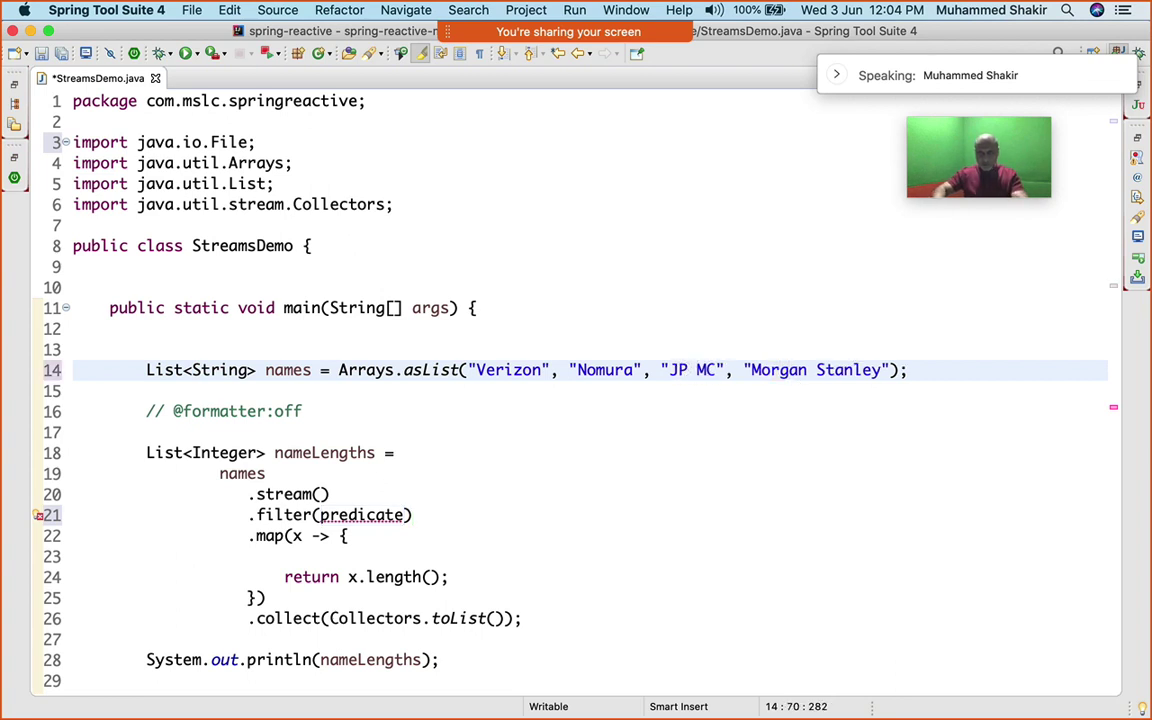
text(organ)
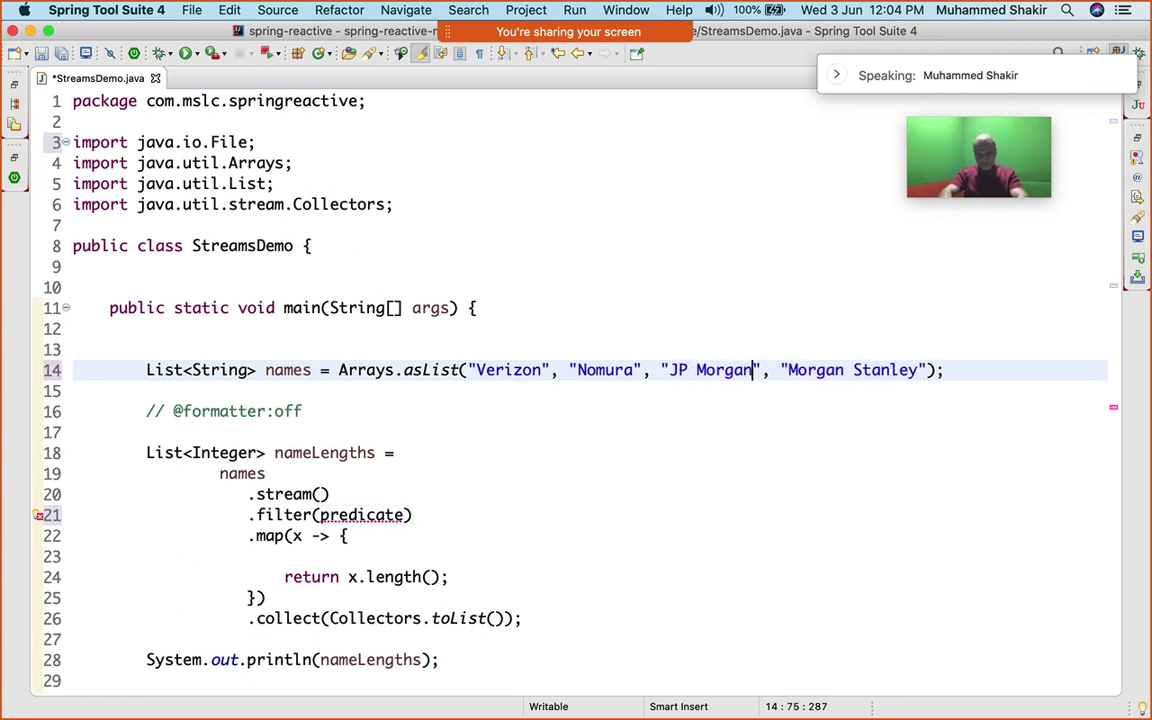
text( & Compan)
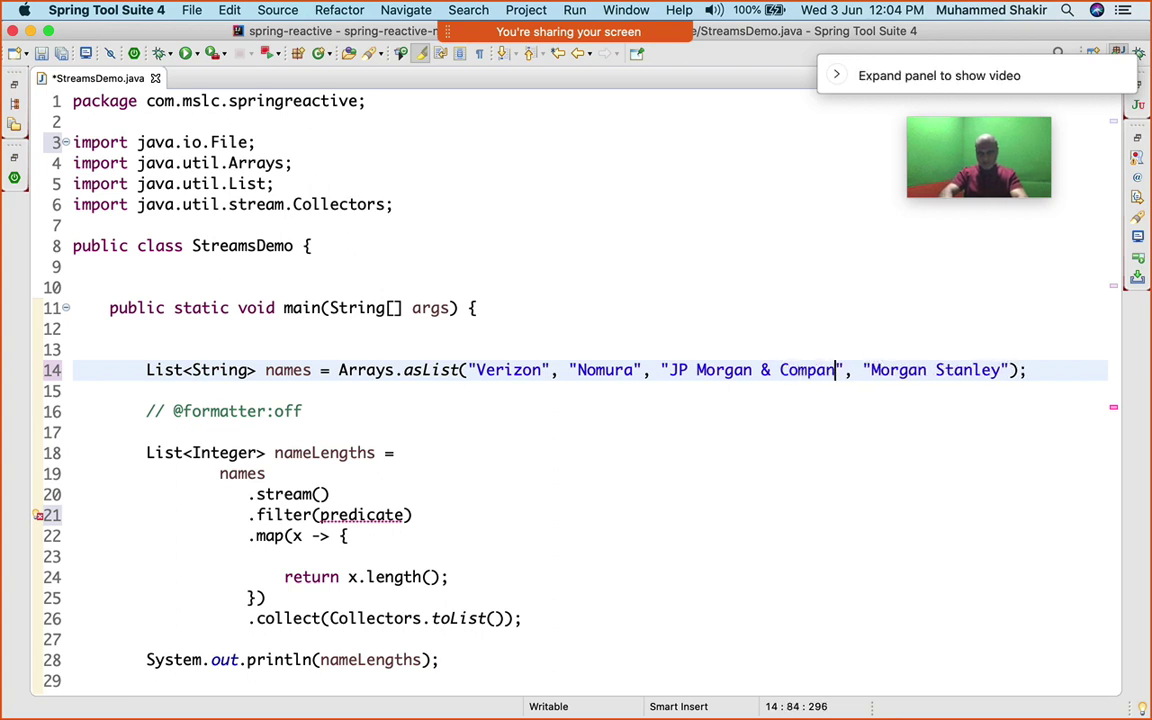
text(y)
Make the filter predicate x -> x.contains("Morgan")
double_click(380, 514)
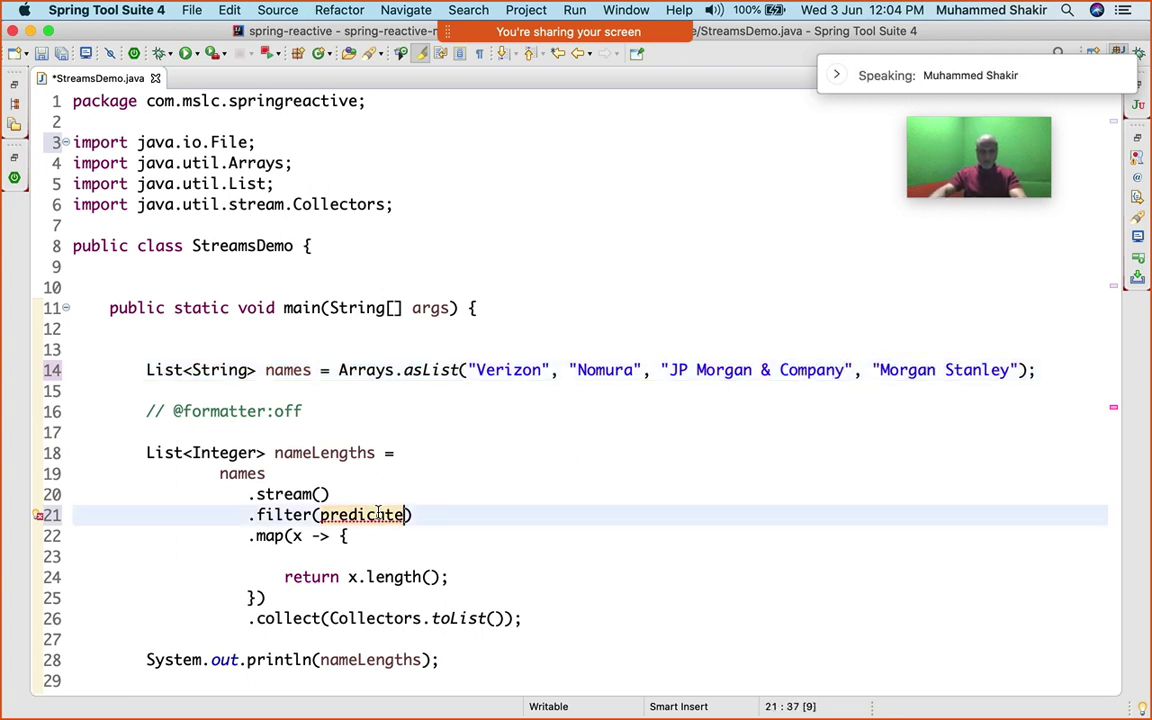
text(x-)
key(BackSpace)
text(->)
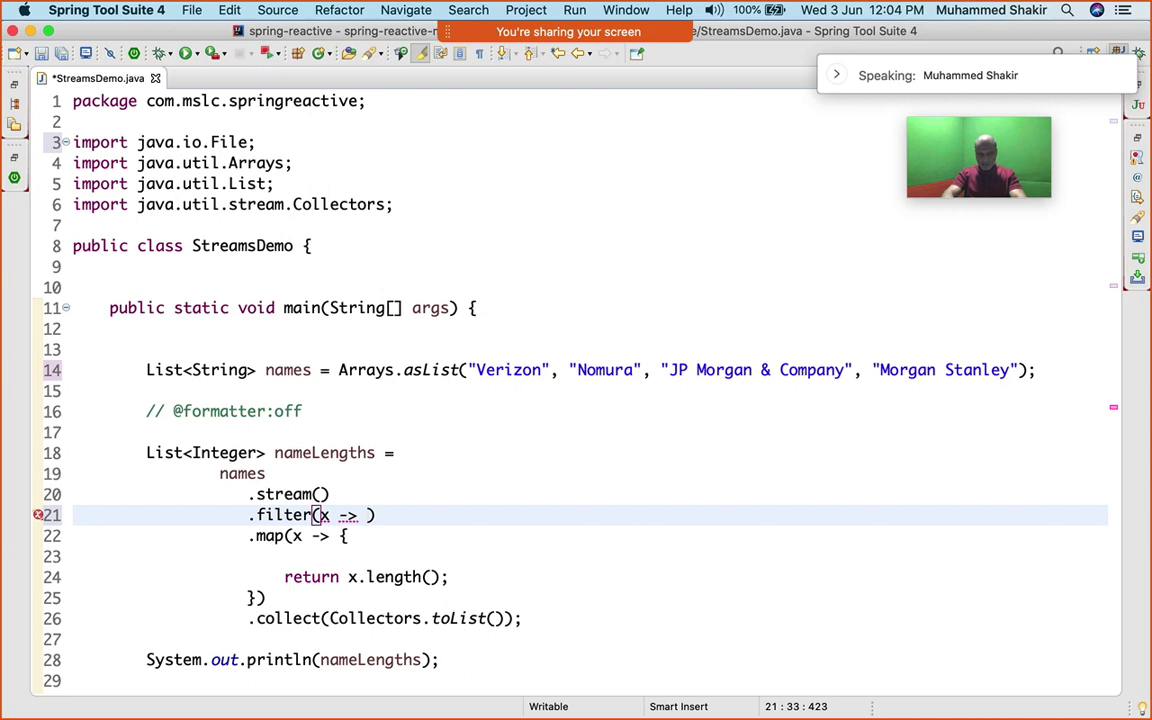
text(x.)
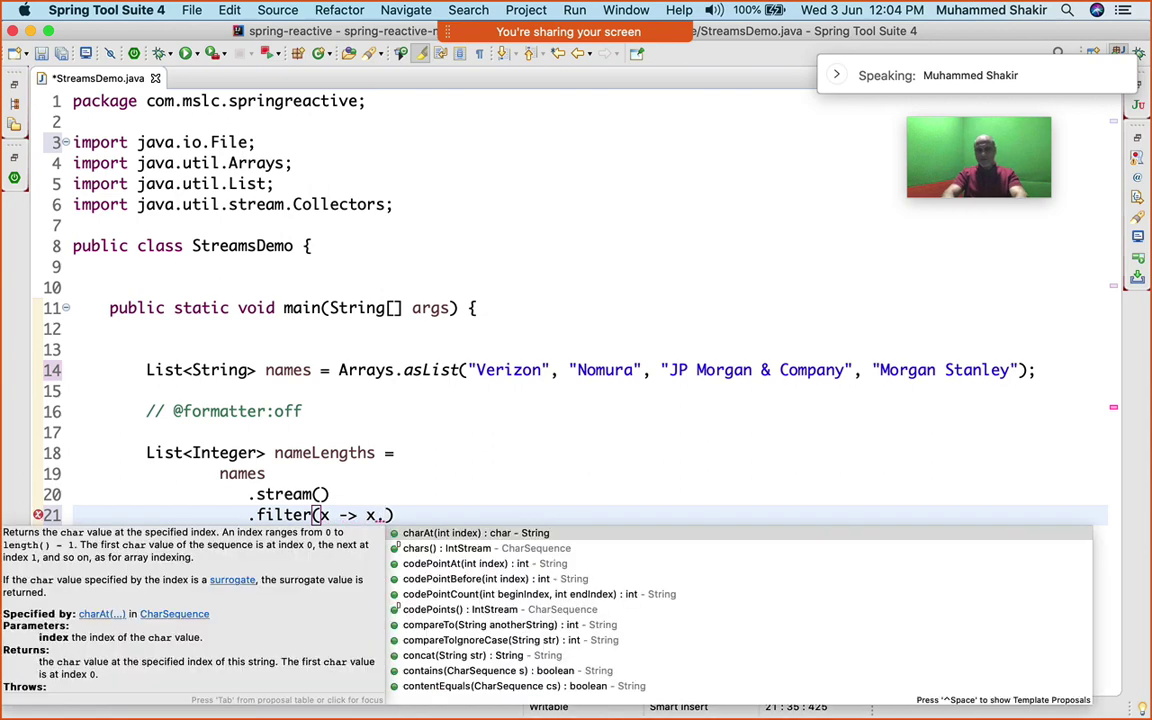
text(con)
key(Down)
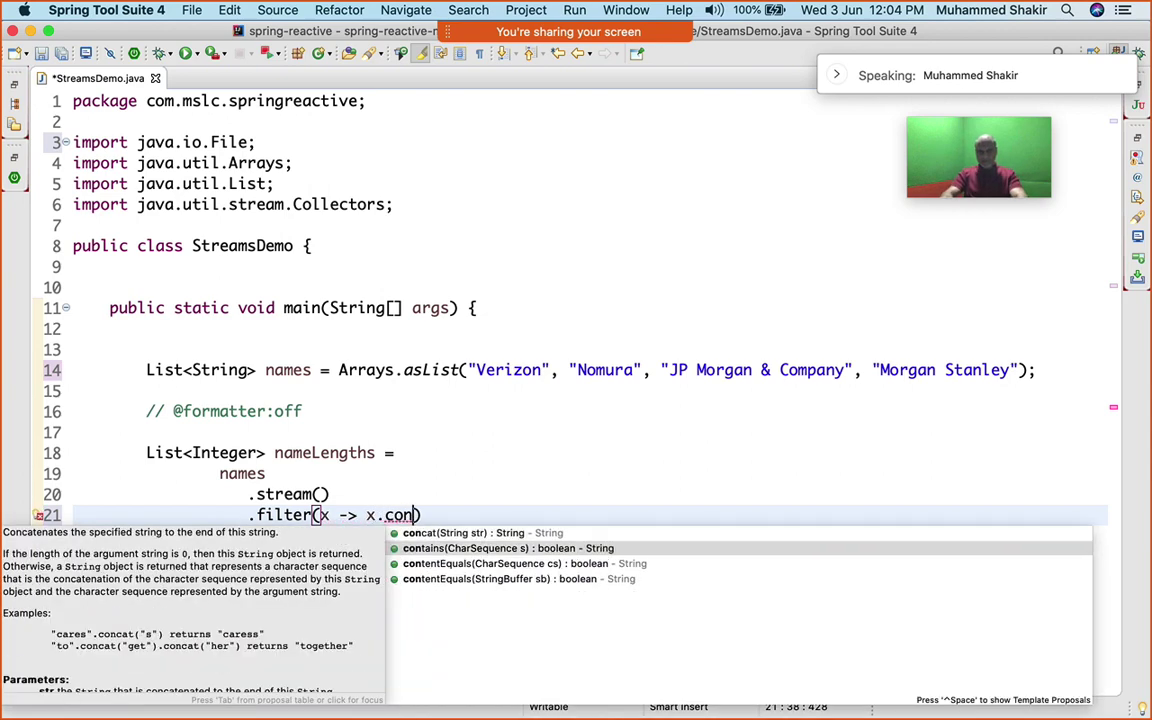
key(Return)
text("No)
key(BackSpace)
key(BackSpace)
text(Morgan)
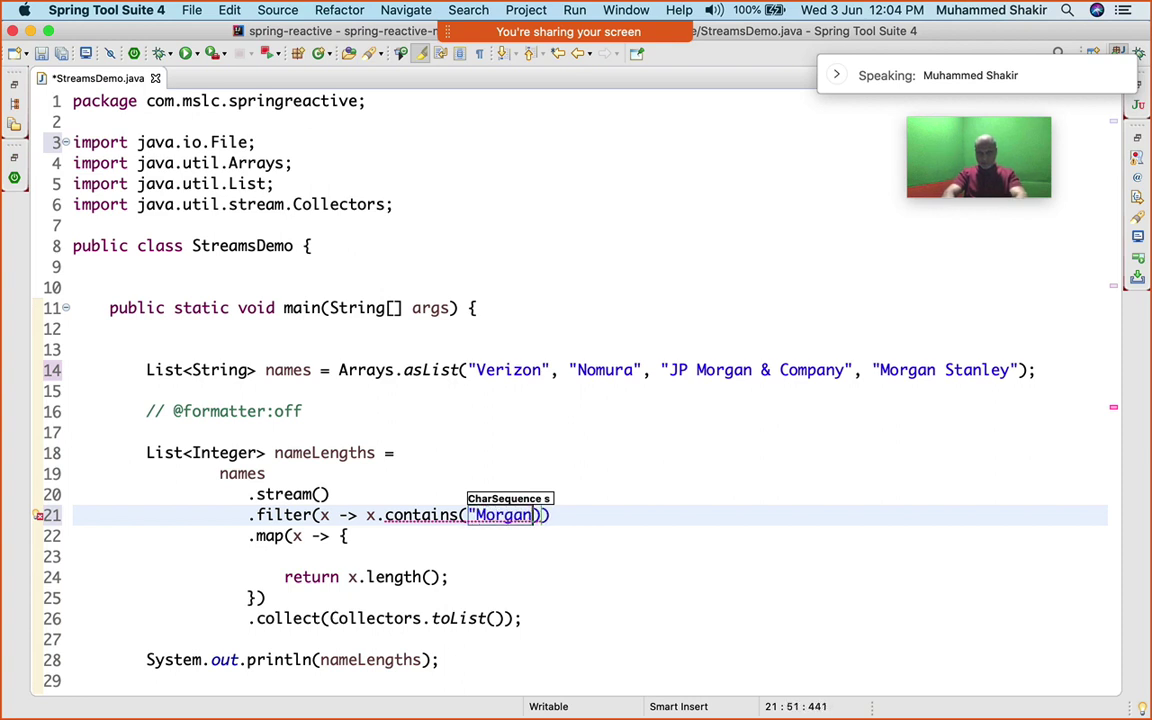
text(")
click(453, 540)
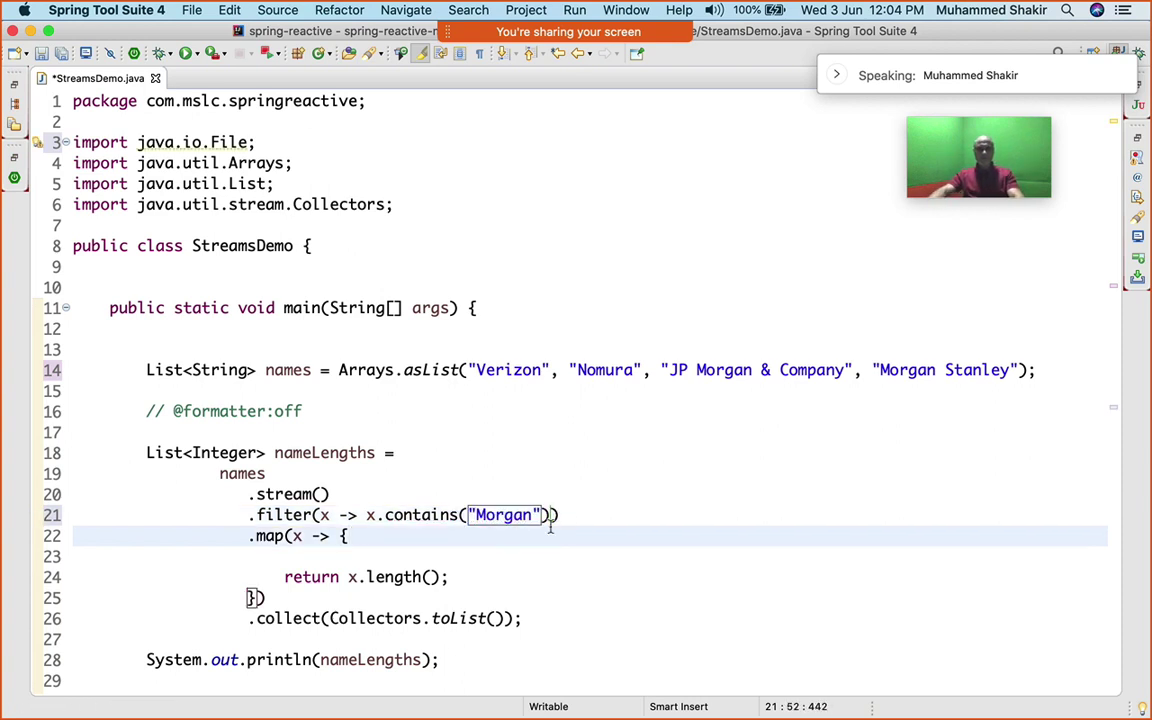
scroll(496, 514, down, 3)
Save and run StreamsDemo, view [19, 14] in the Console, then maximize the editor
key(ctrl+s)
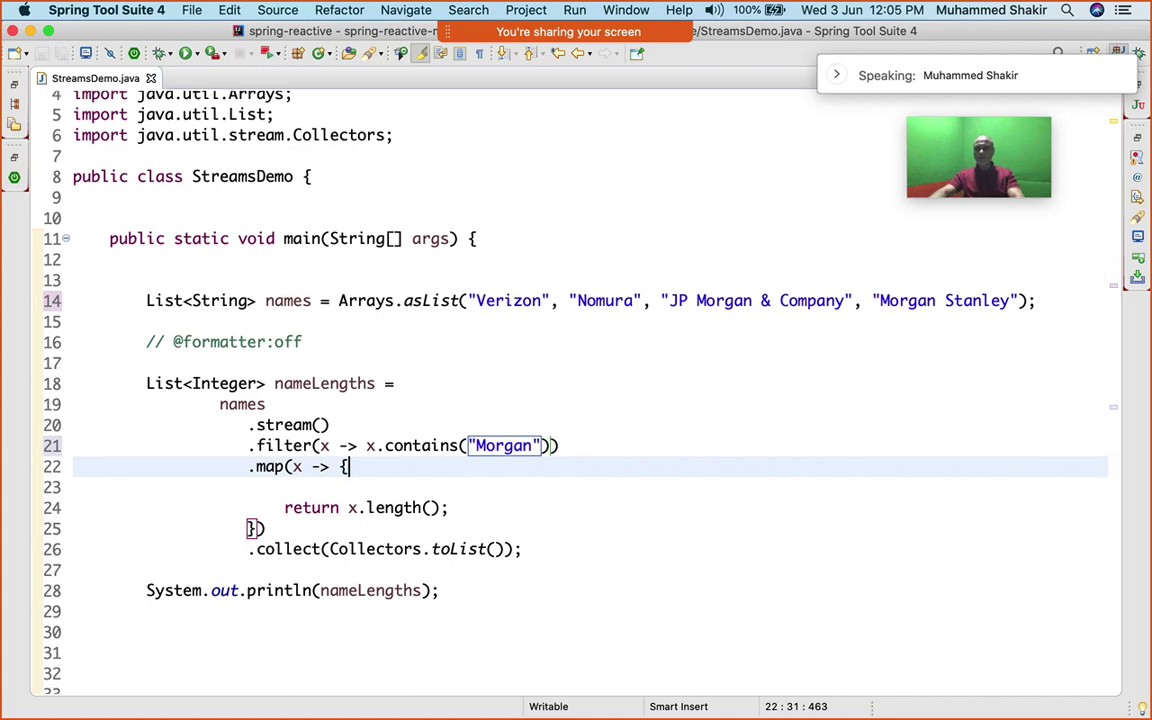
click(532, 185)
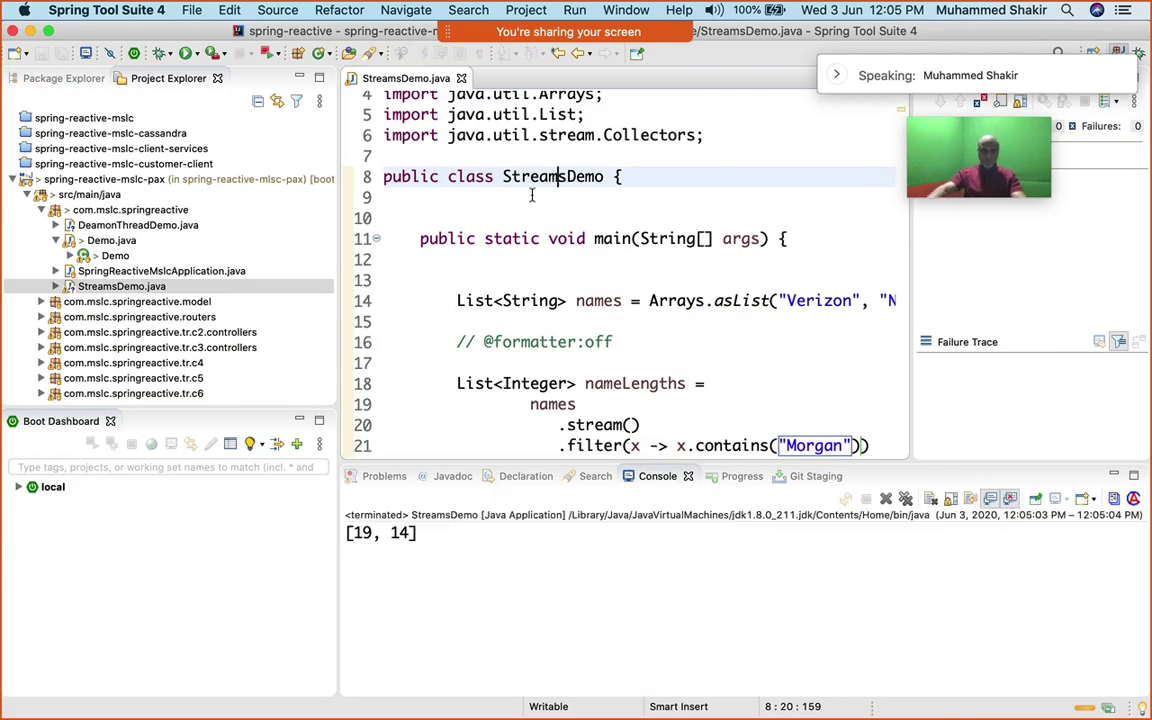
scroll(766, 309, right, 5)
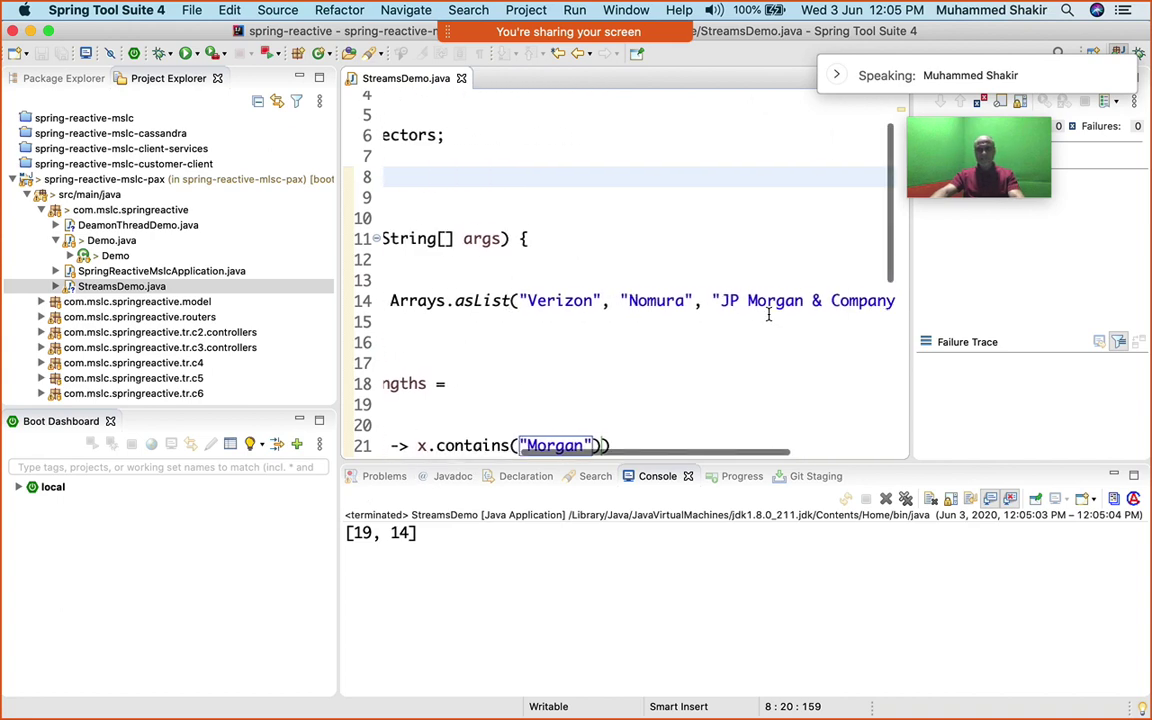
double_click(380, 80)
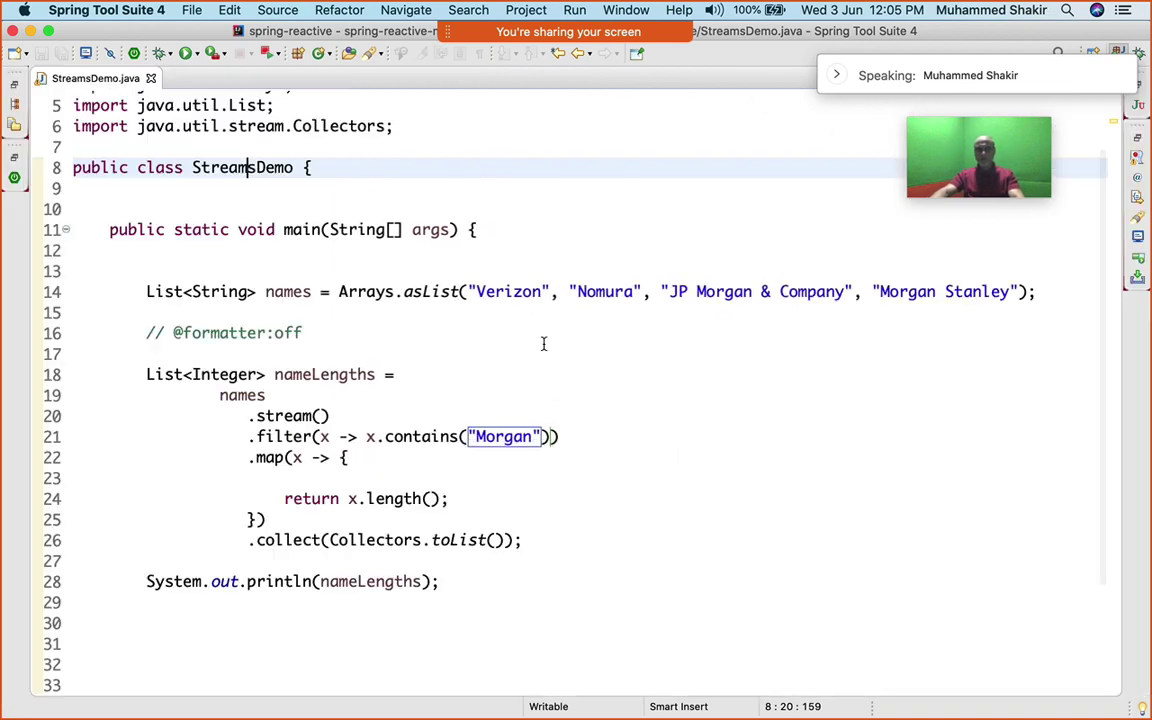
Comment out return x.length() and add return x.toUpperCase(); above it
click(357, 498)
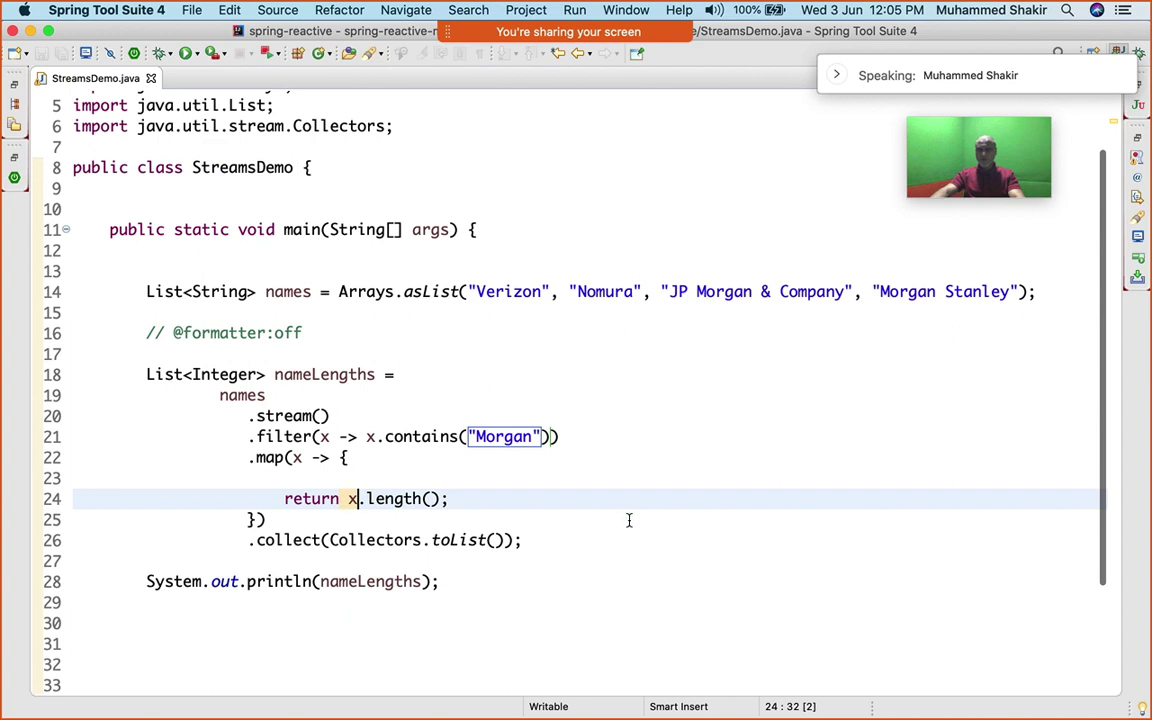
key(super+slash)
key(super+shift+Return)
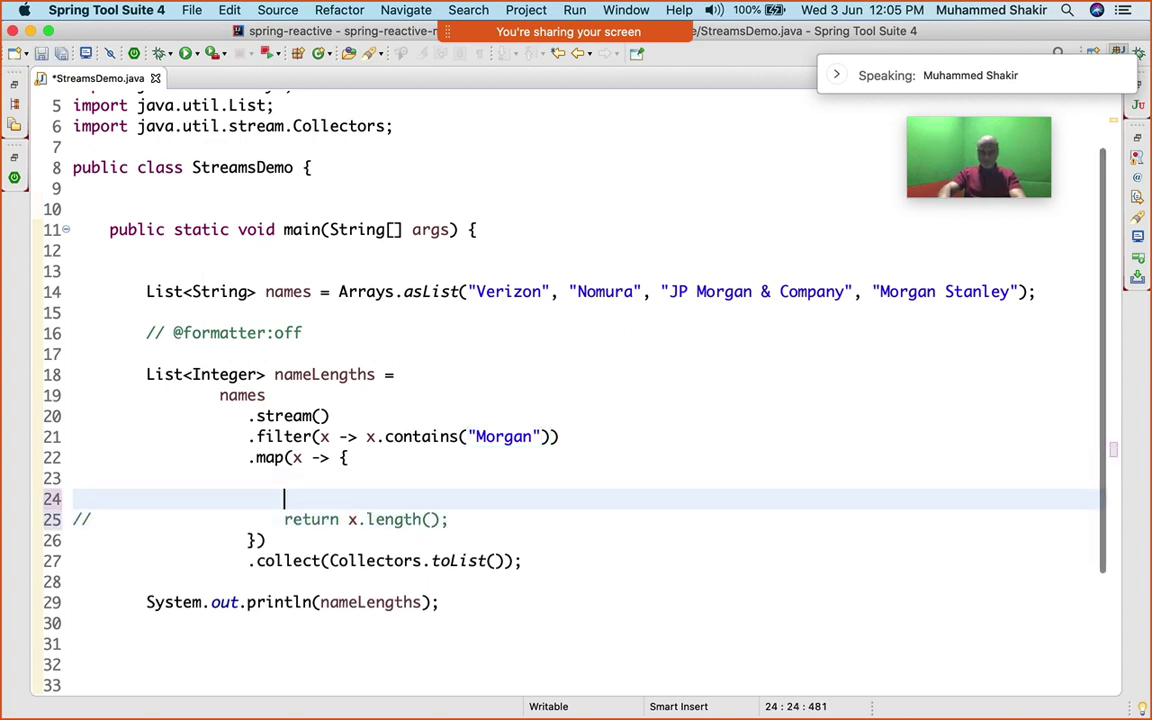
text(return x)
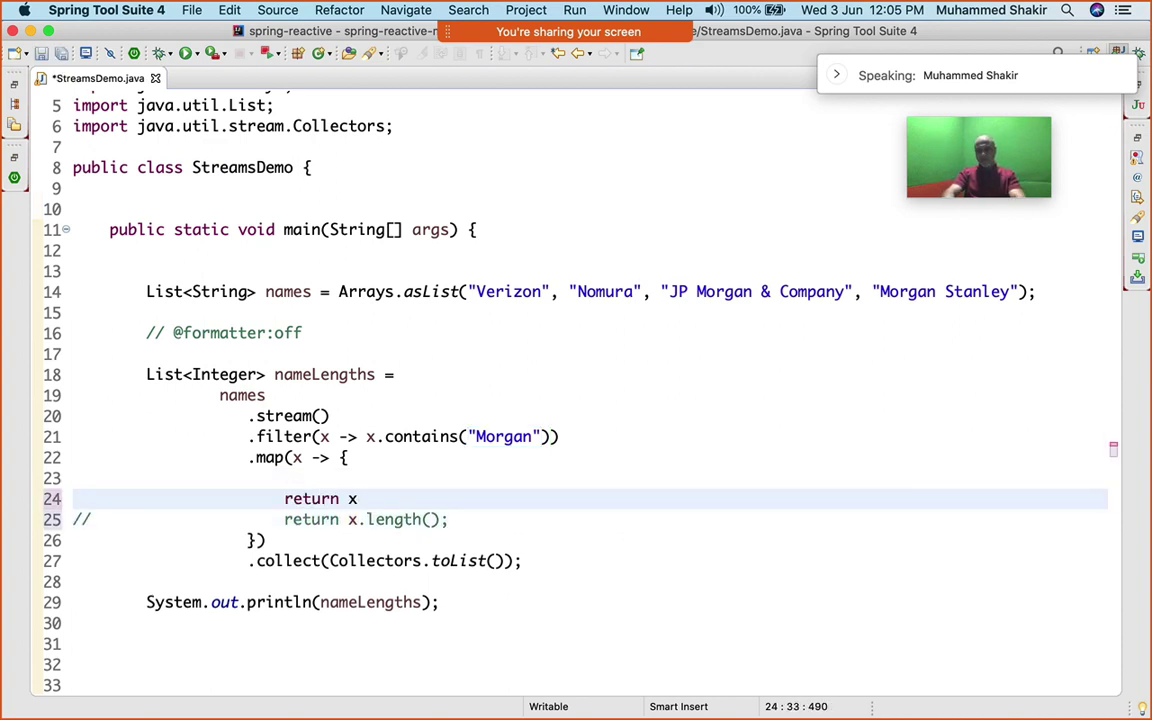
text(.toU)
key(Return)
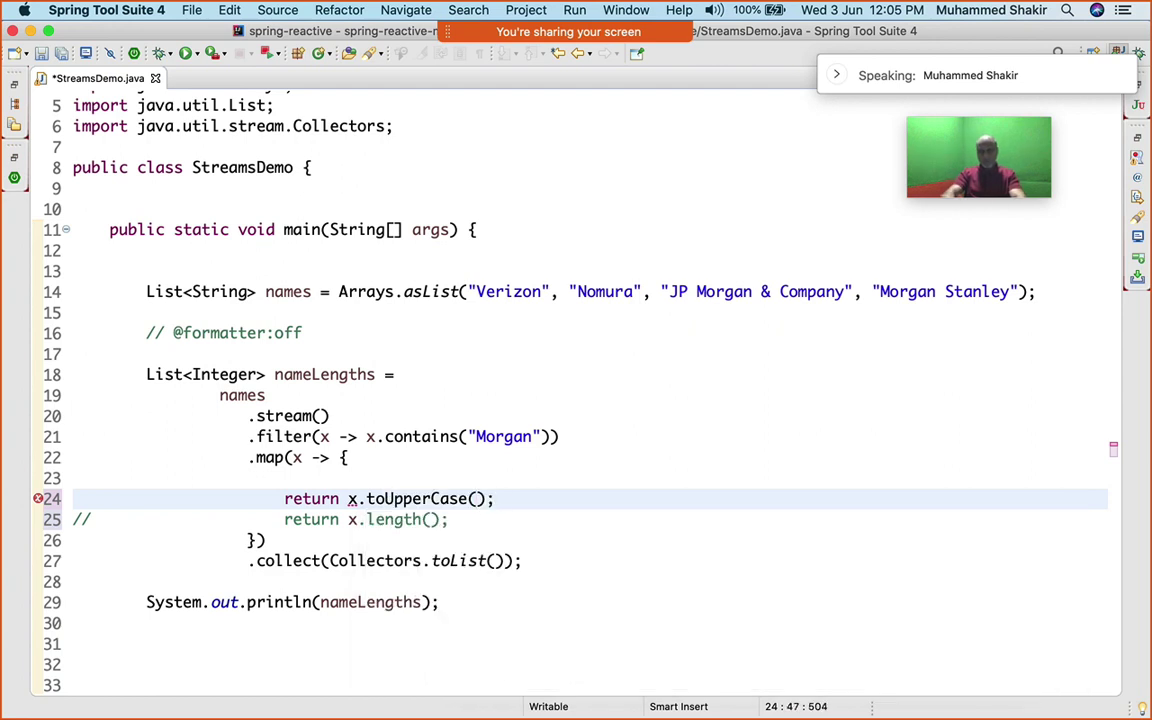
Change nameLengths to List<String> and save the file
double_click(228, 375)
text(s)
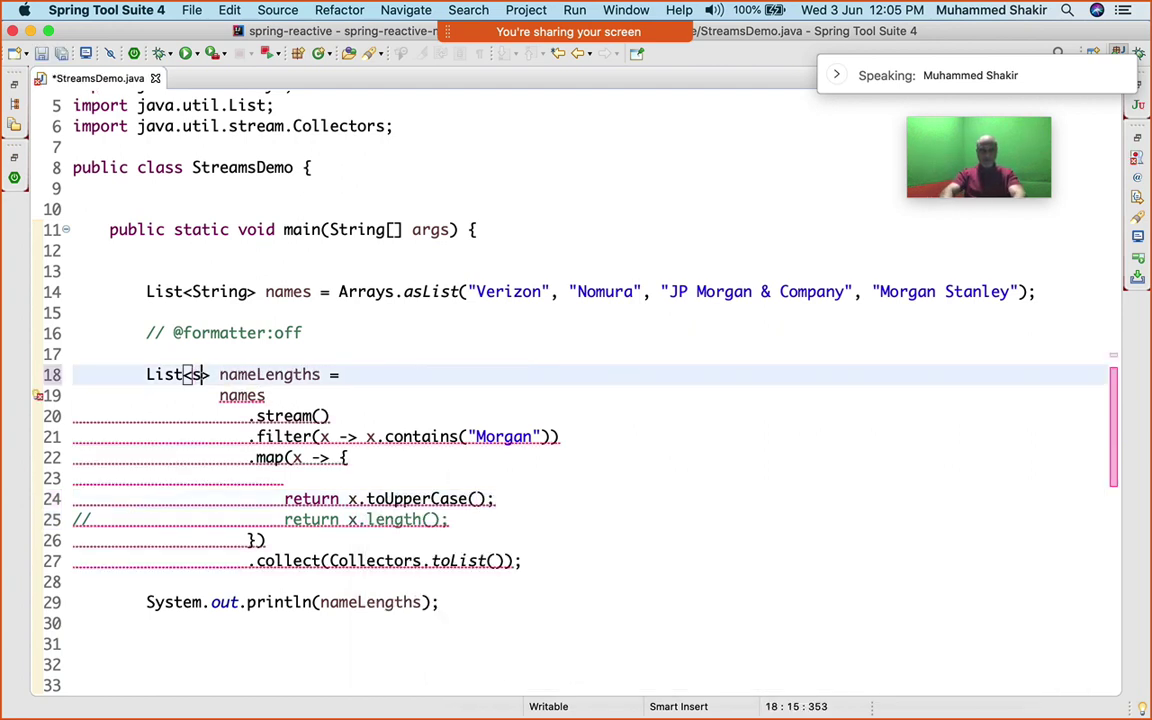
key(ctrl+space)
key(ctrl+z)
text(S)
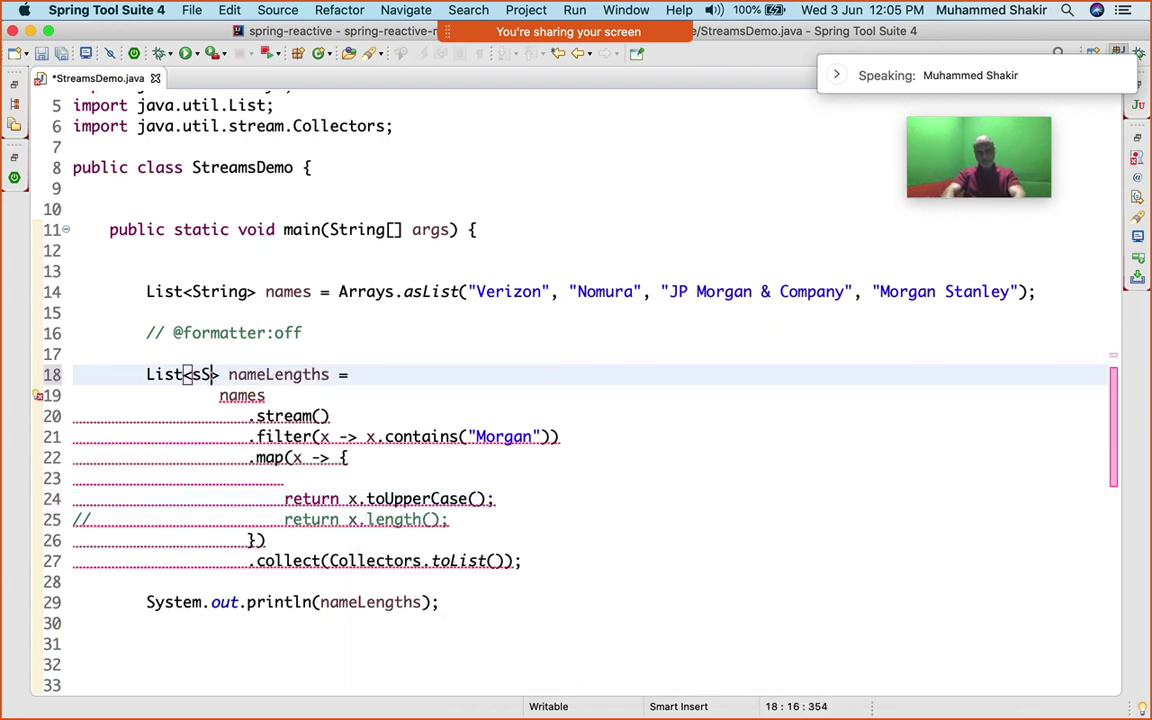
key(BackSpace)
key(BackSpace)
text(String)
key(ctrl+s)
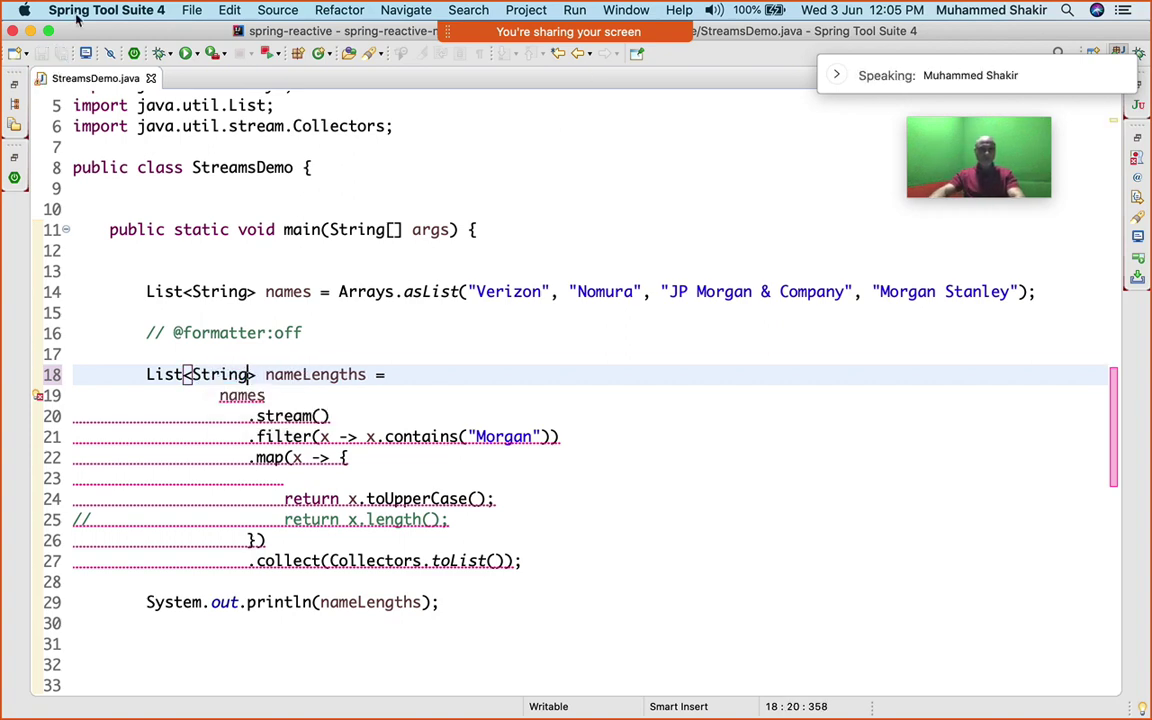
Rerun StreamsDemo and highlight [JP MORGAN & COMPANY, MORGAN STANLEY] in the Console
double_click(95, 78)
click(730, 278)
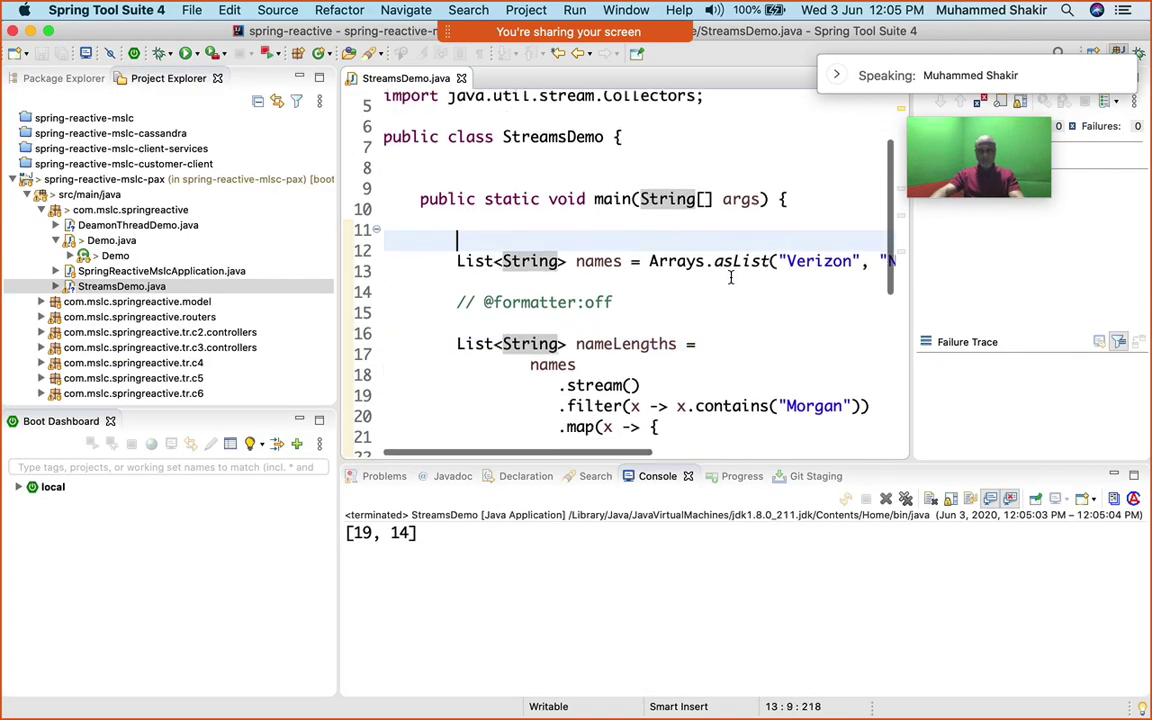
scroll(730, 278, down, 3)
click(727, 272)
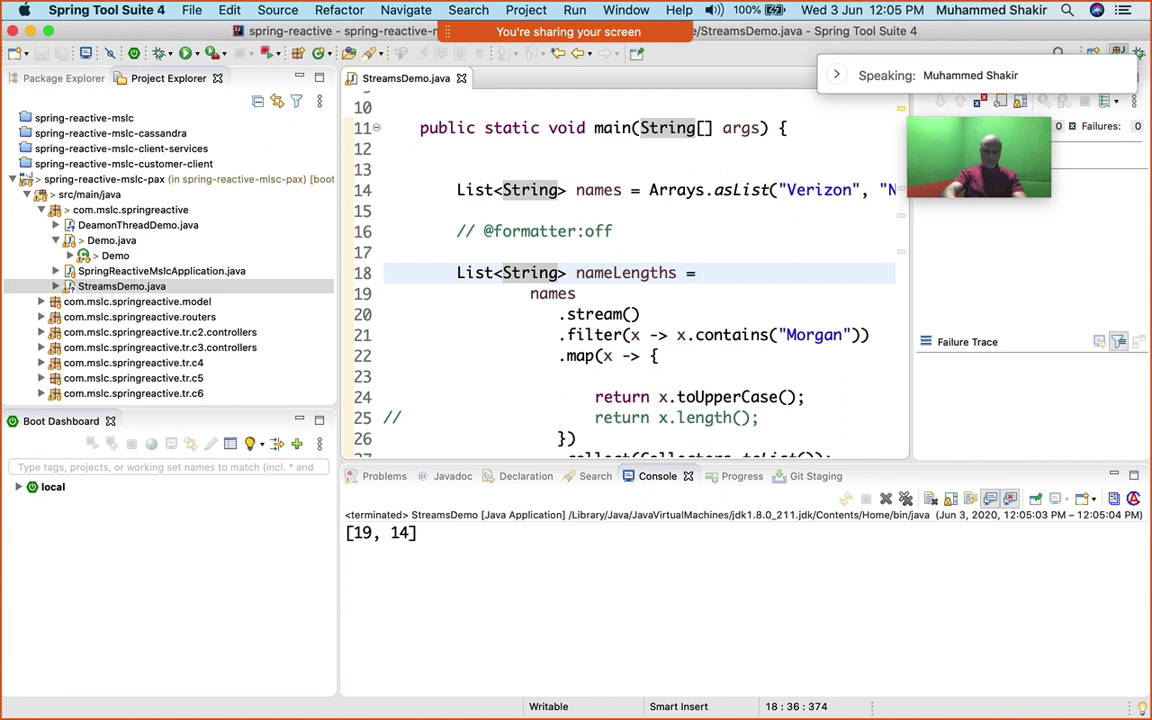
key(ctrl+F11)
drag(546, 532, 672, 533)
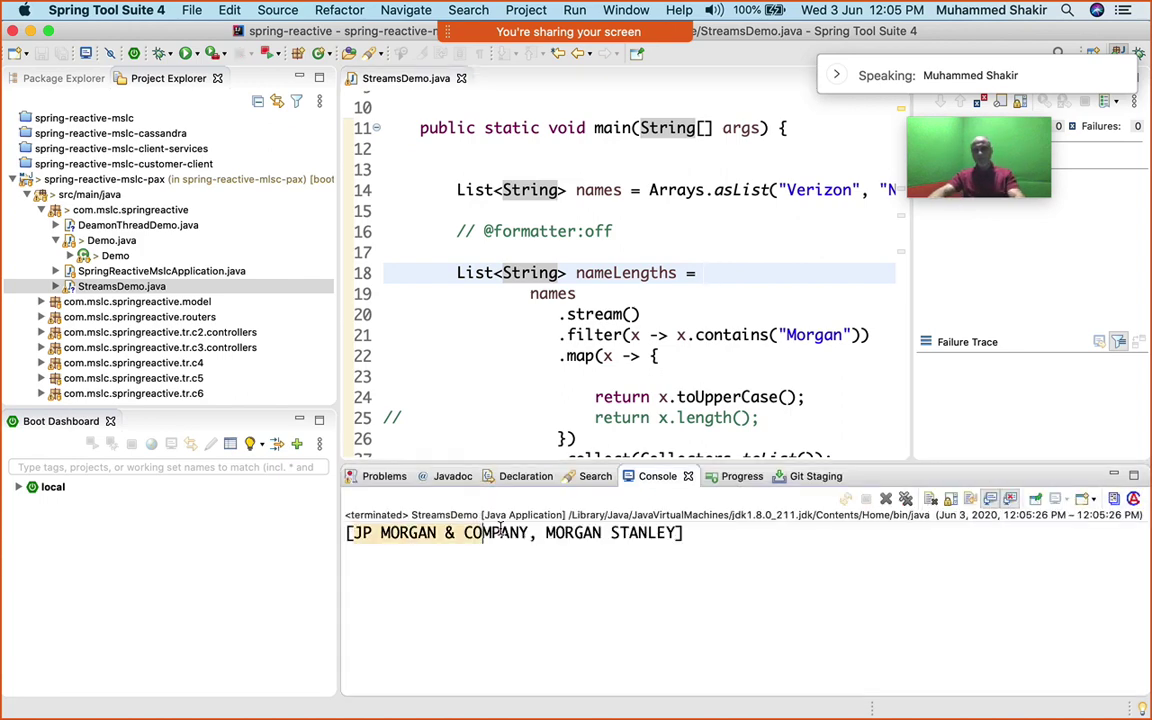
Maximize the editor and add a sysout print statement inside the map block
click(676, 335)
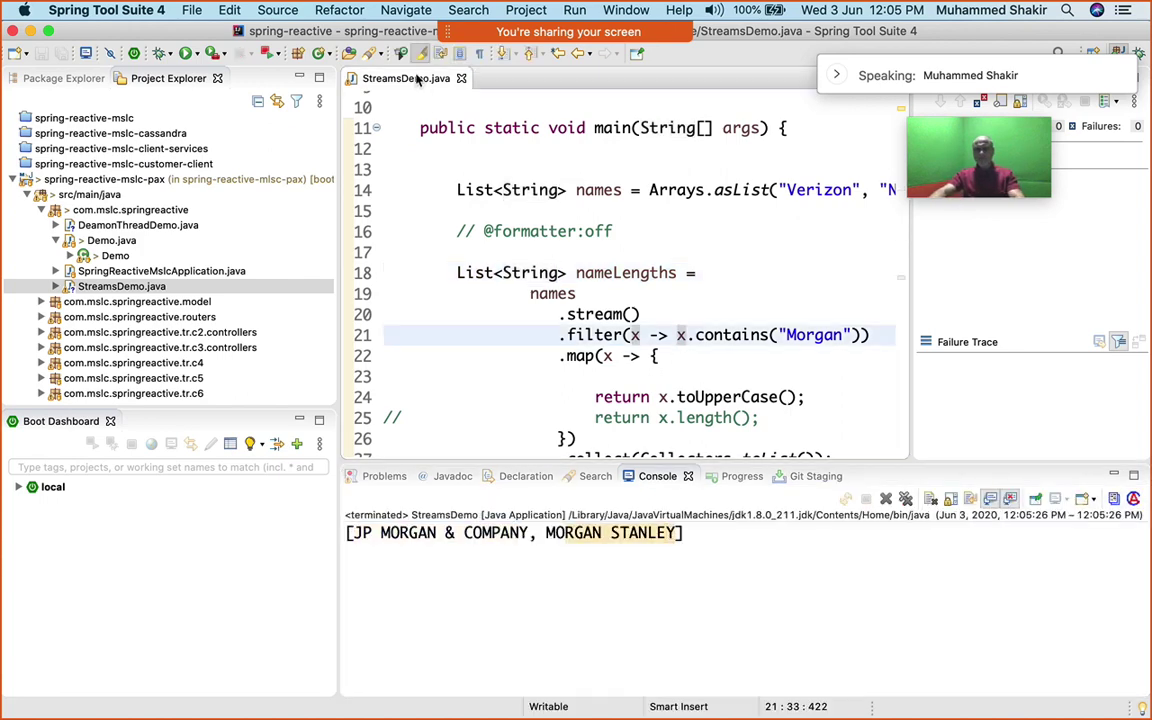
key(ctrl+m)
click(556, 374)
key(Return)
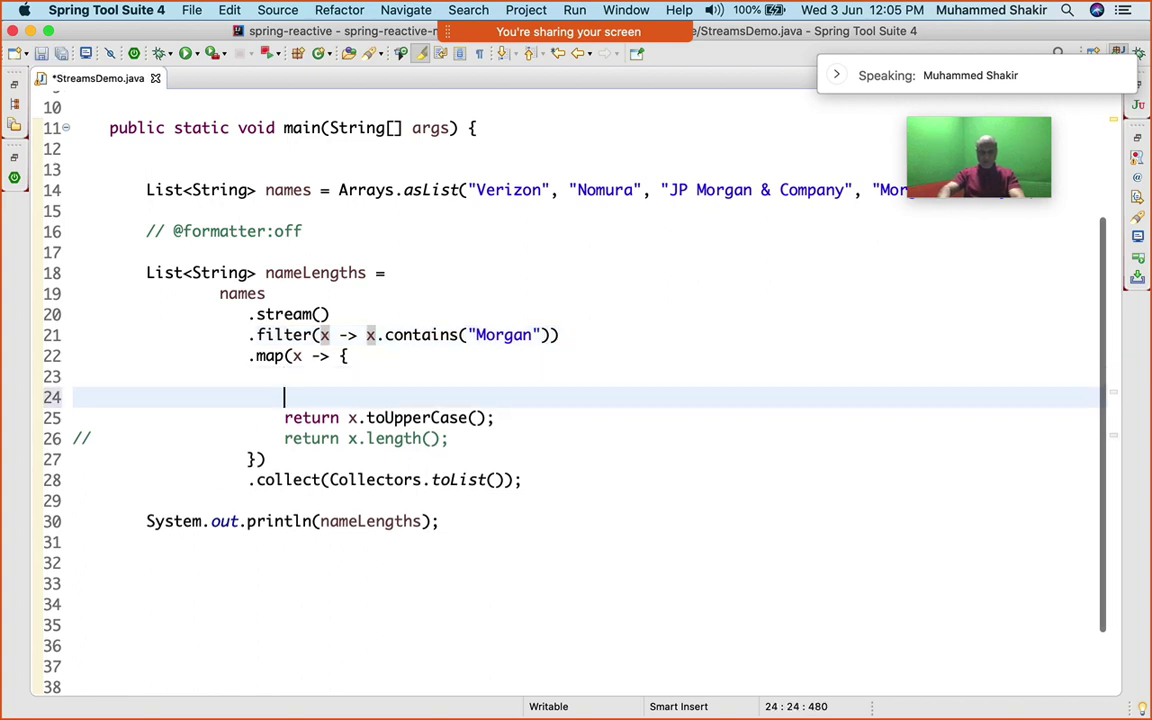
text(System.out)
key(ctrl+space)
text(")
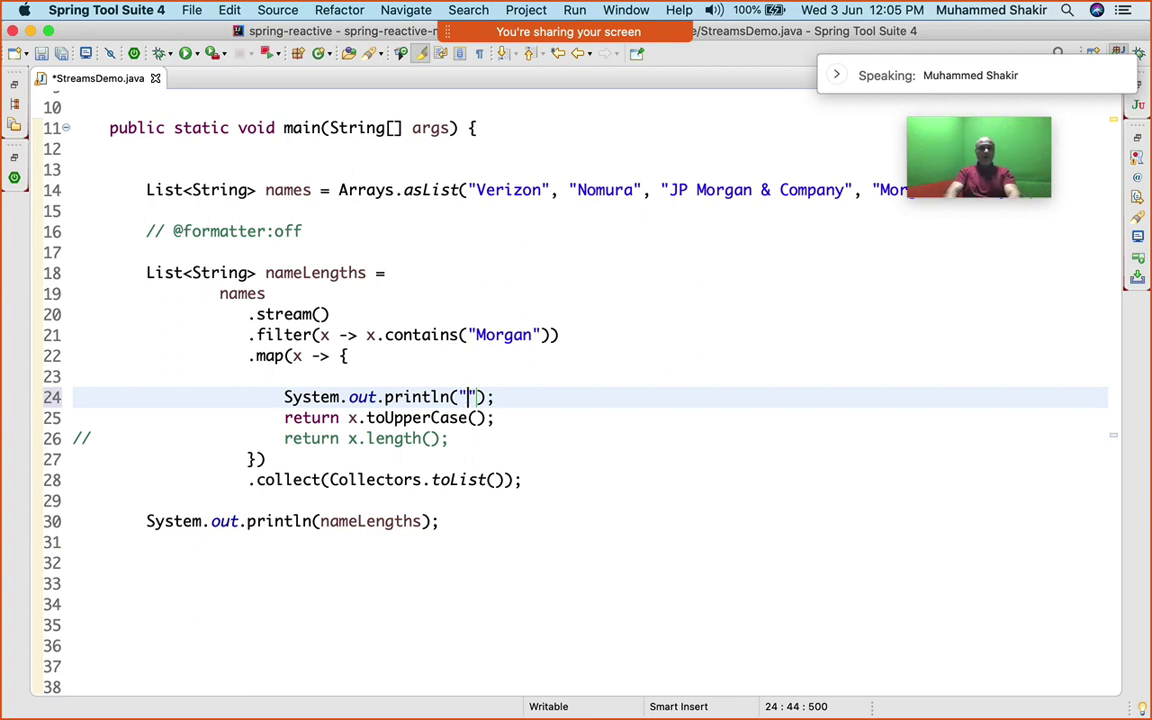
text(Threa)
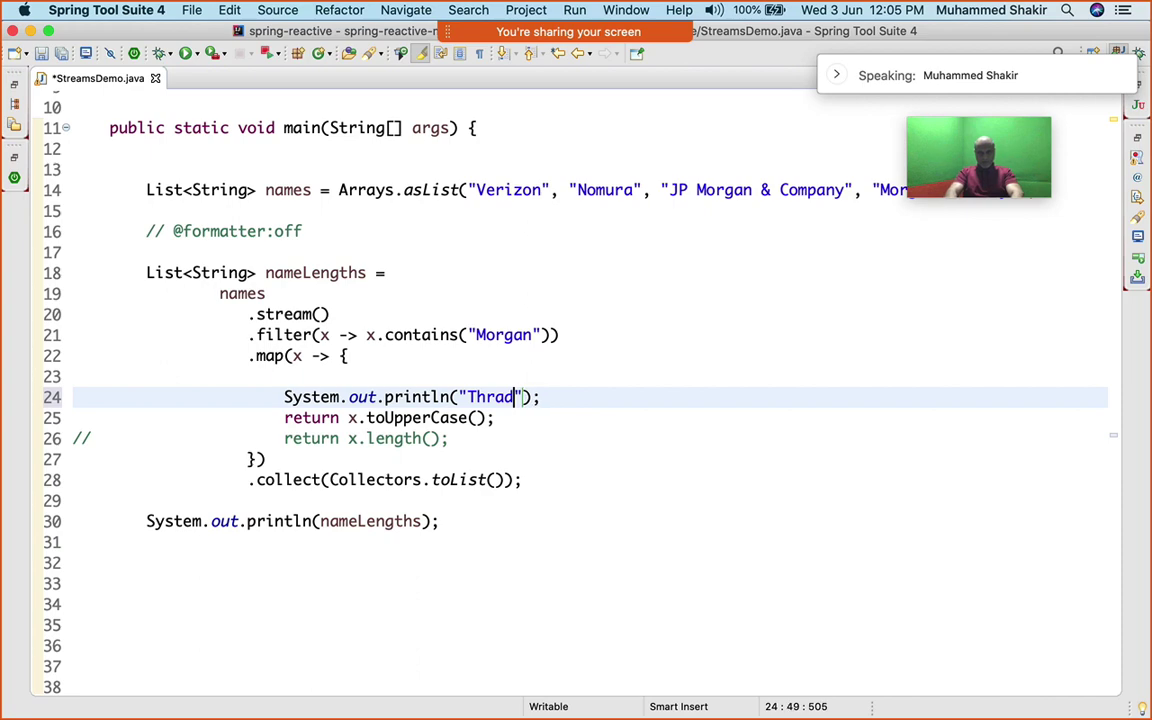
text(d : " + )
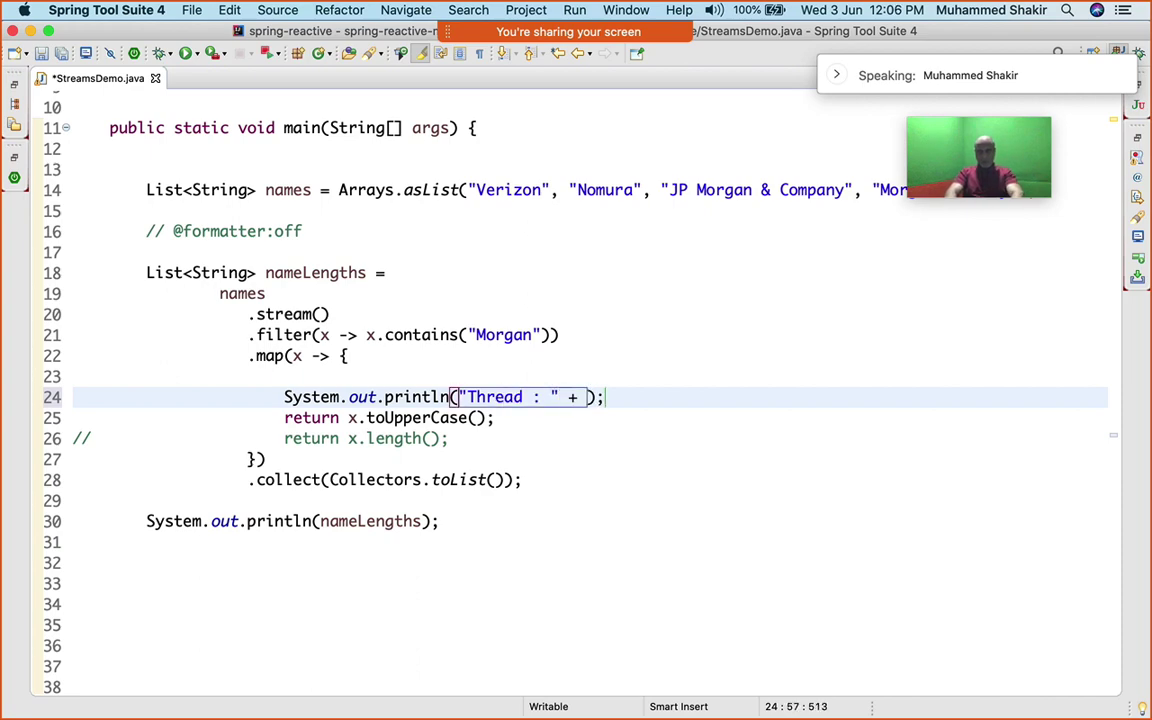
text(Thread.c)
Complete println("Thread : " + Thread.currentThread().getName()) and save
key(Return)
text(.ge)
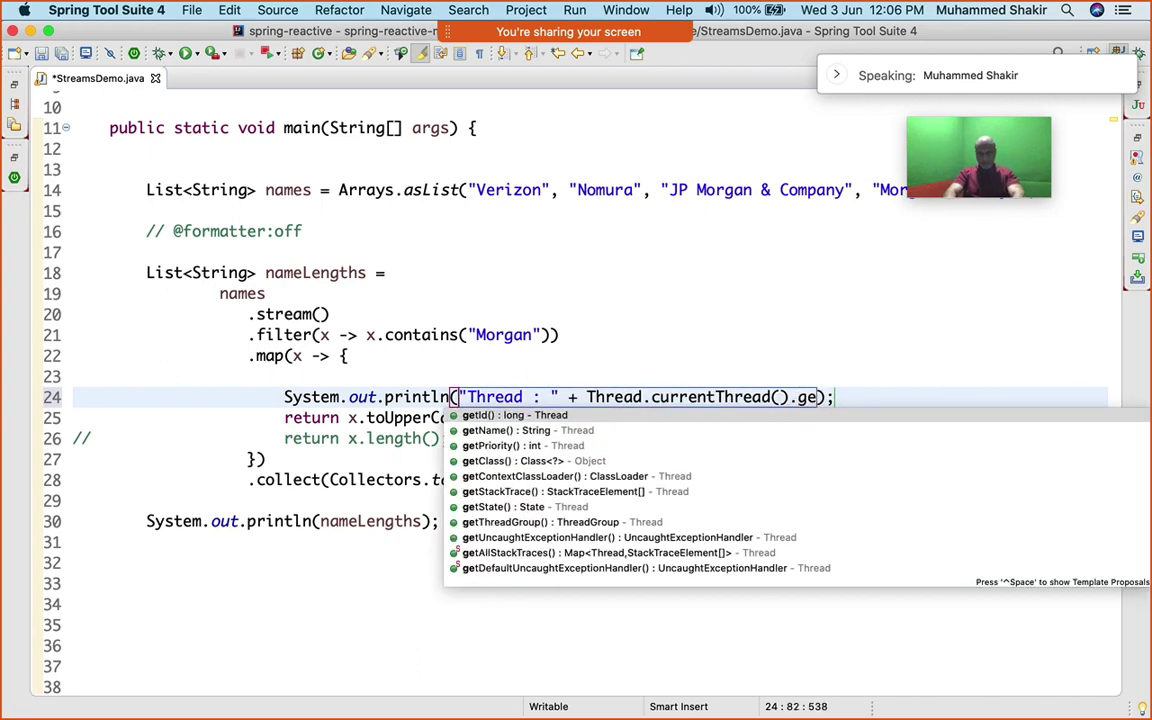
text(tN)
key(Return)
key(Right)
key(ctrl+s)
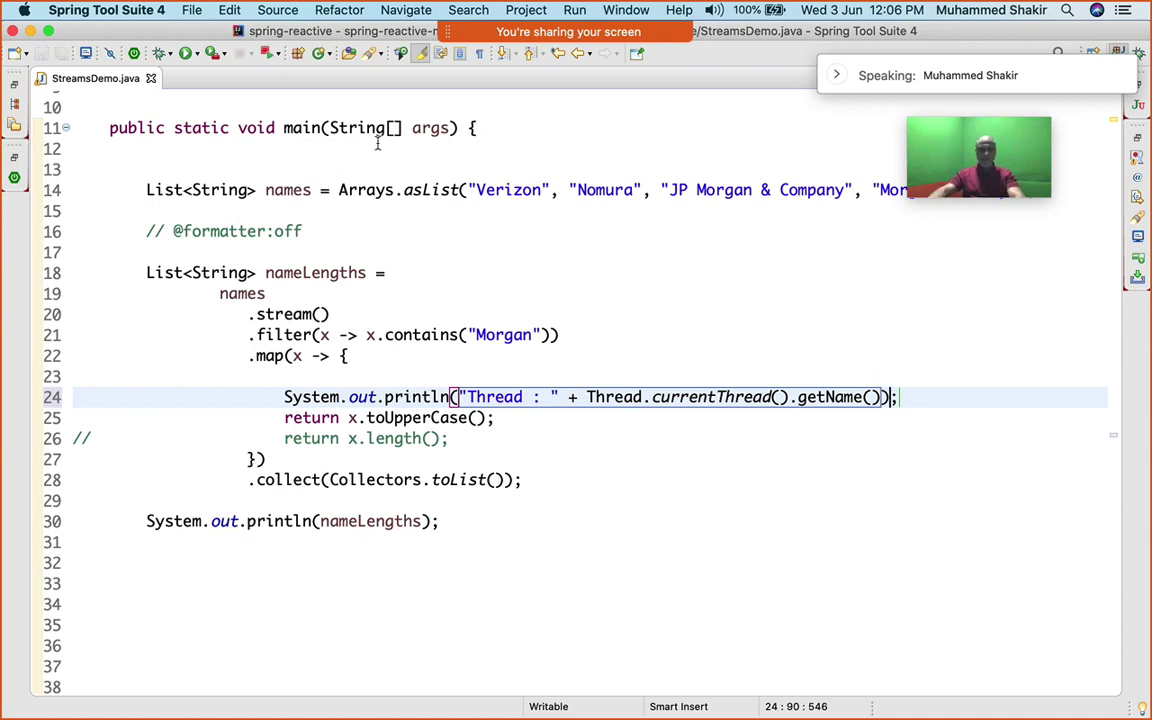
Restore the panels and rerun StreamsDemo, showing "Thread : main" twice
double_click(95, 78)
click(567, 190)
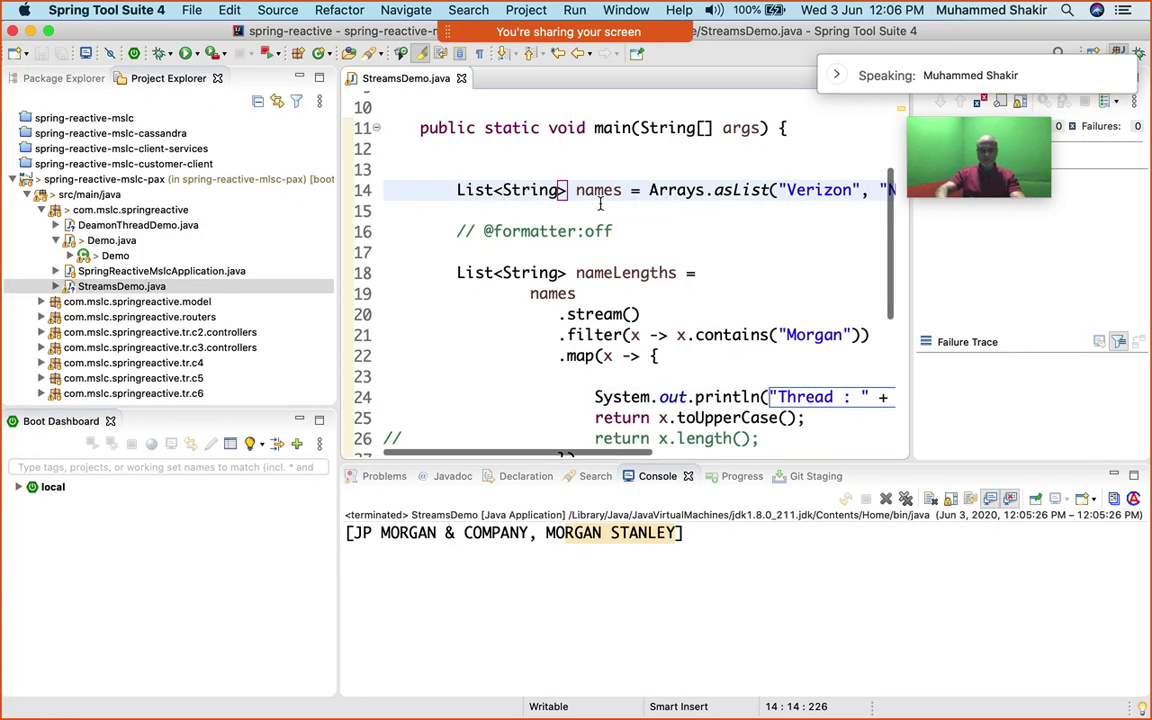
key(ctrl+F11)
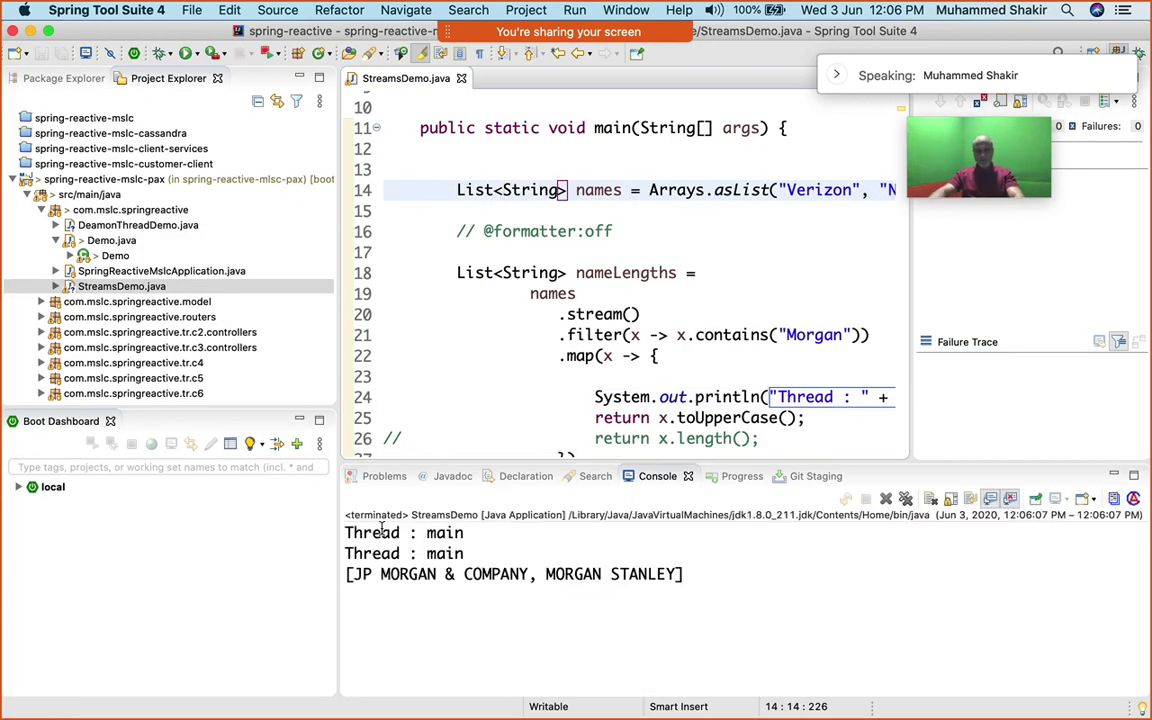
scroll(650, 300, down, 3)
scroll(714, 334, right, 5)
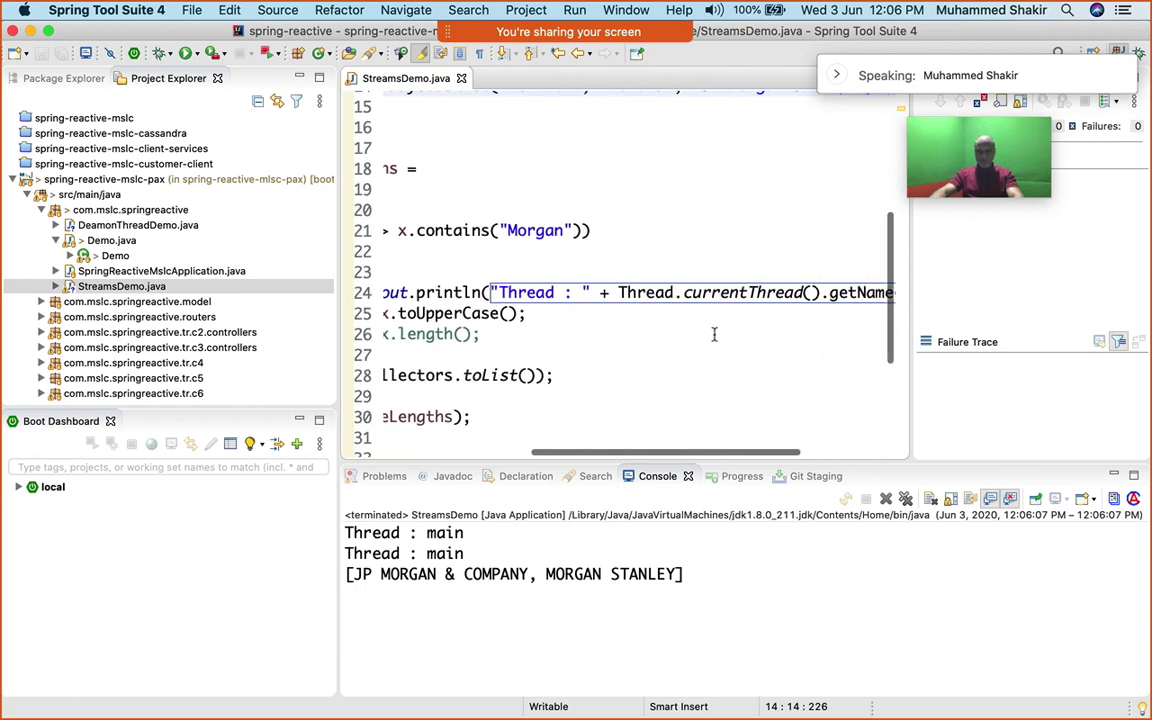
scroll(714, 334, right, 3)
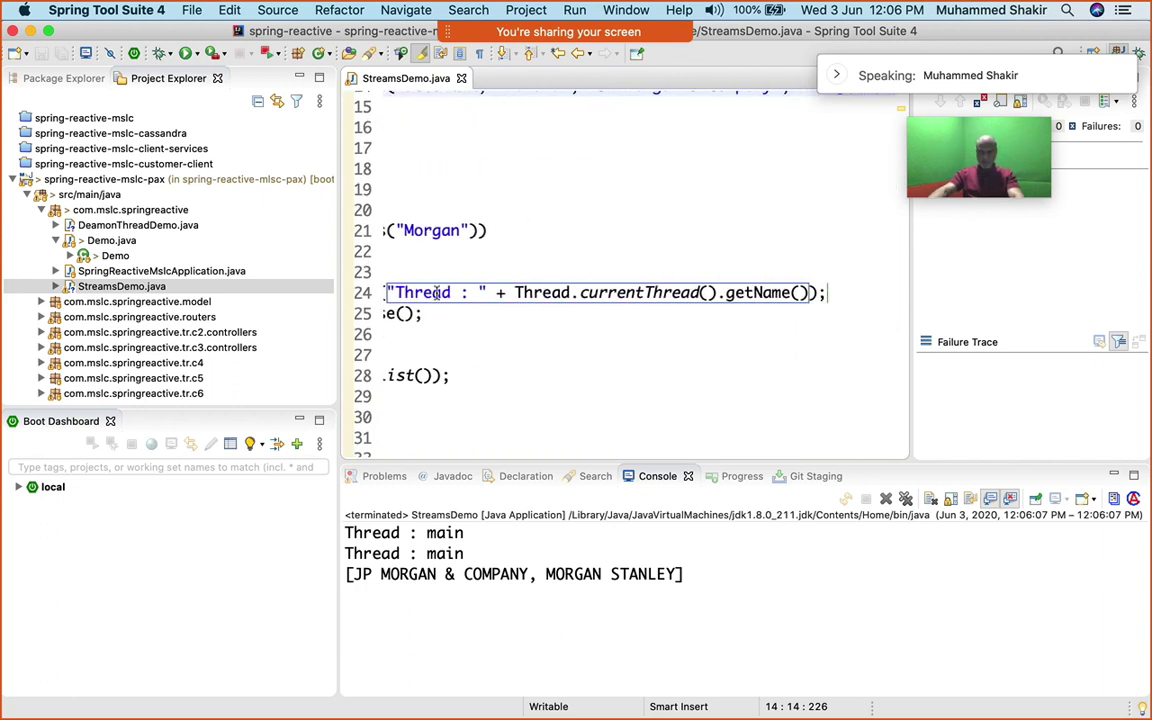
Rewrite the message to start with x + " is being processed in : "
click(386, 292)
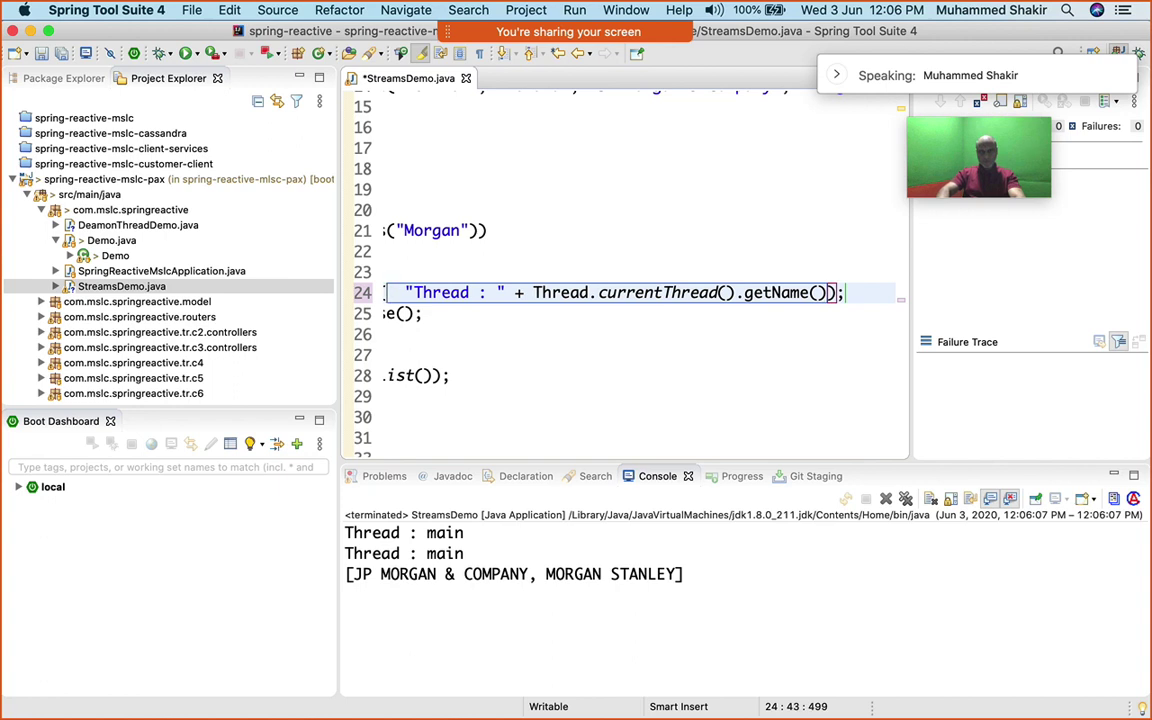
text(x +)
key(super+s)
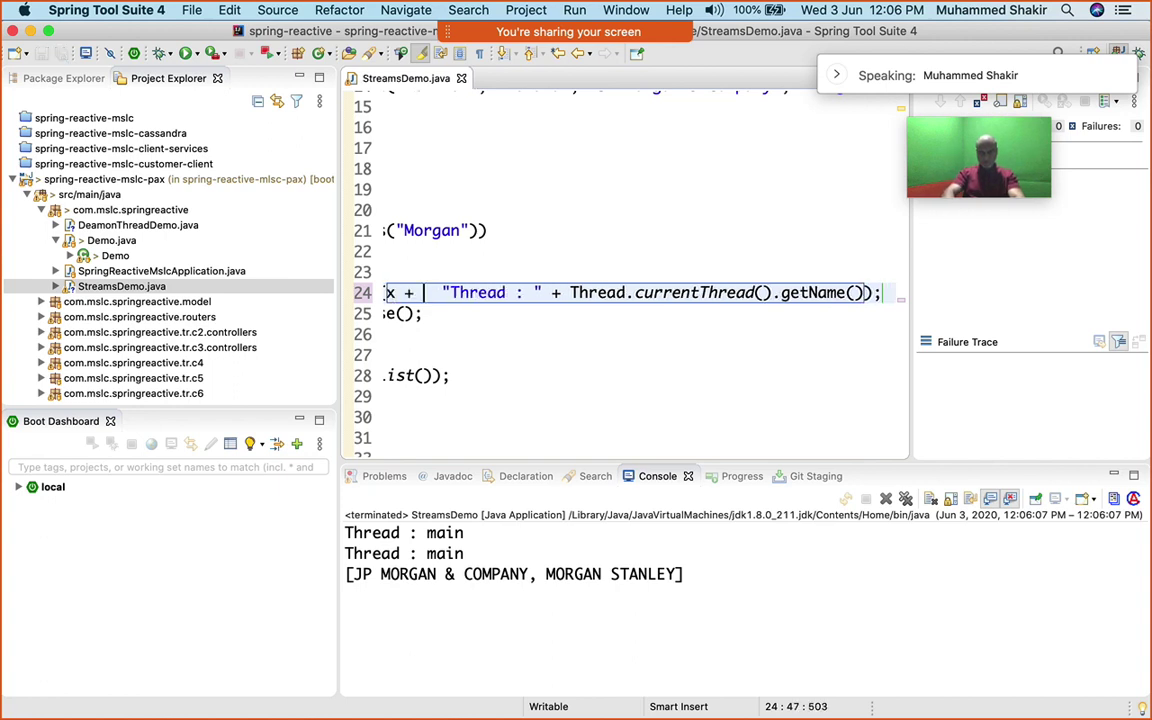
key(Right)
key(Right)
key(Right)
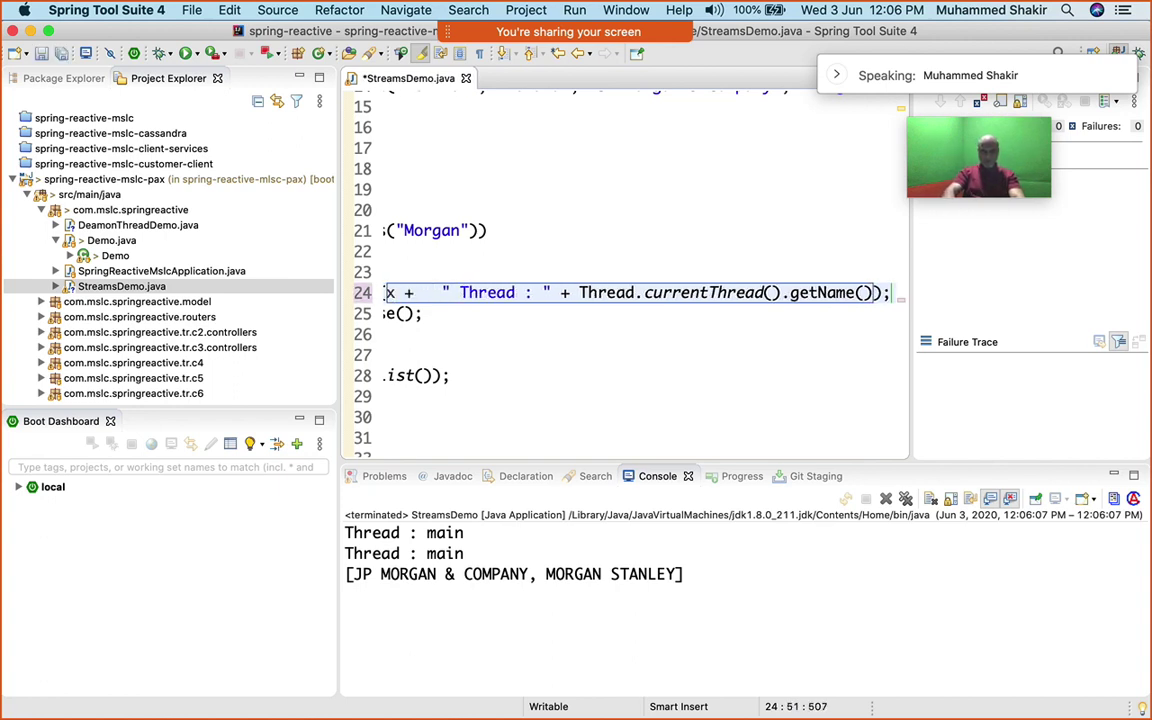
text(is bring p)
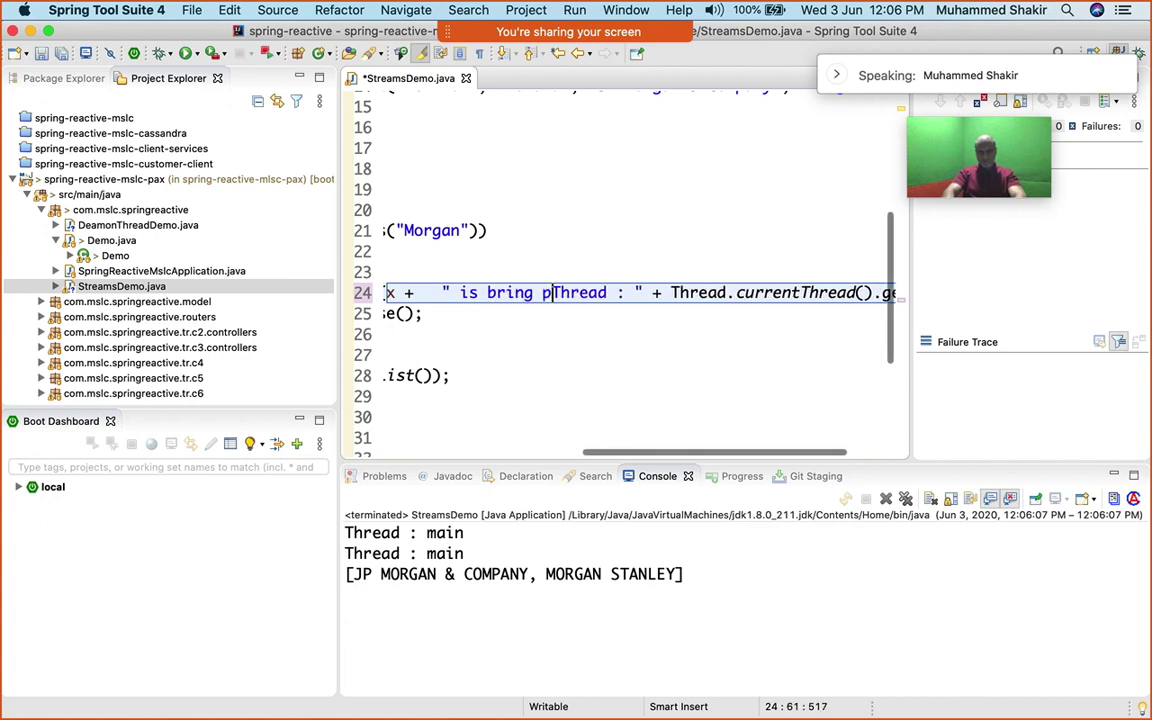
key(BackSpace)
key(BackSpace)
key(BackSpace)
key(BackSpace)
key(BackSpace)
key(BackSpace)
text(being)
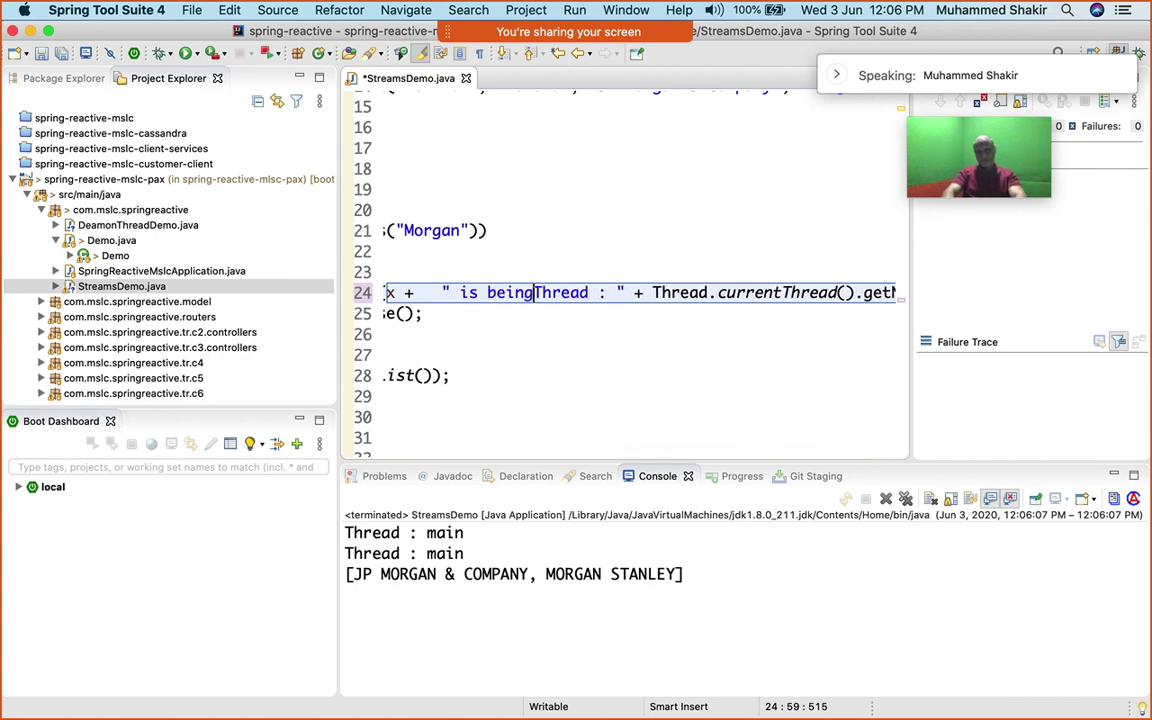
text( processed )
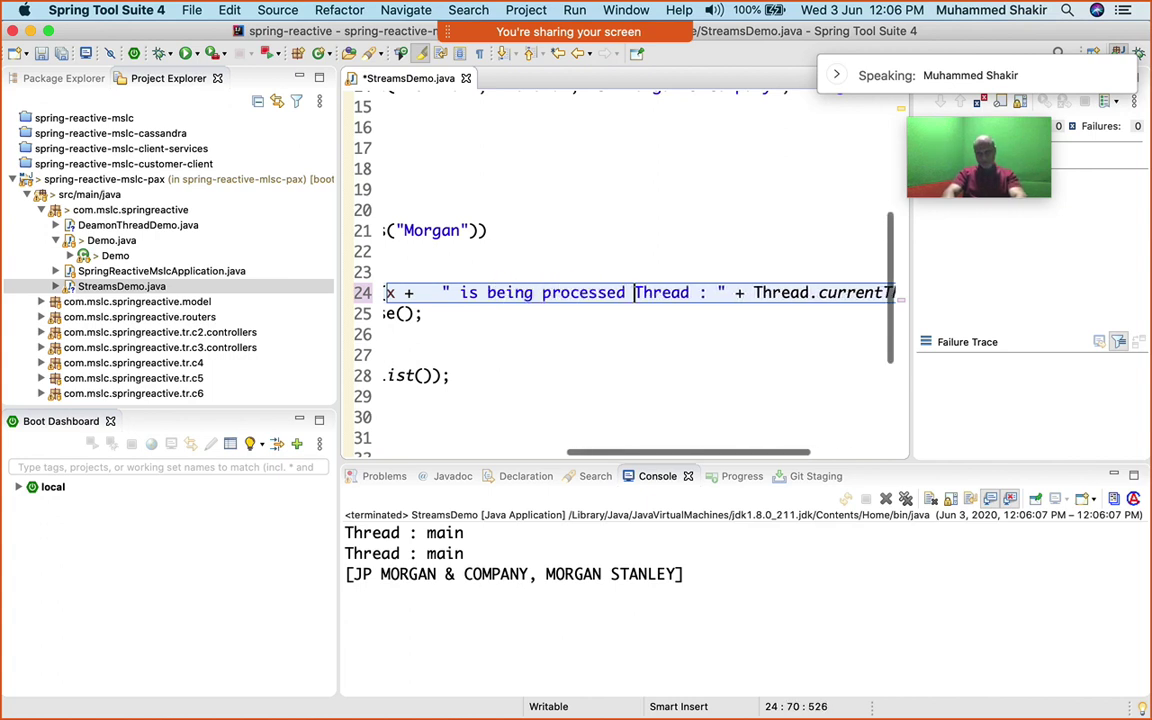
text(in)
Delete the leftover Thread label, save, and rerun StreamsDemo
key(alt+shift+Right)
key(BackSpace)
key(super+s)
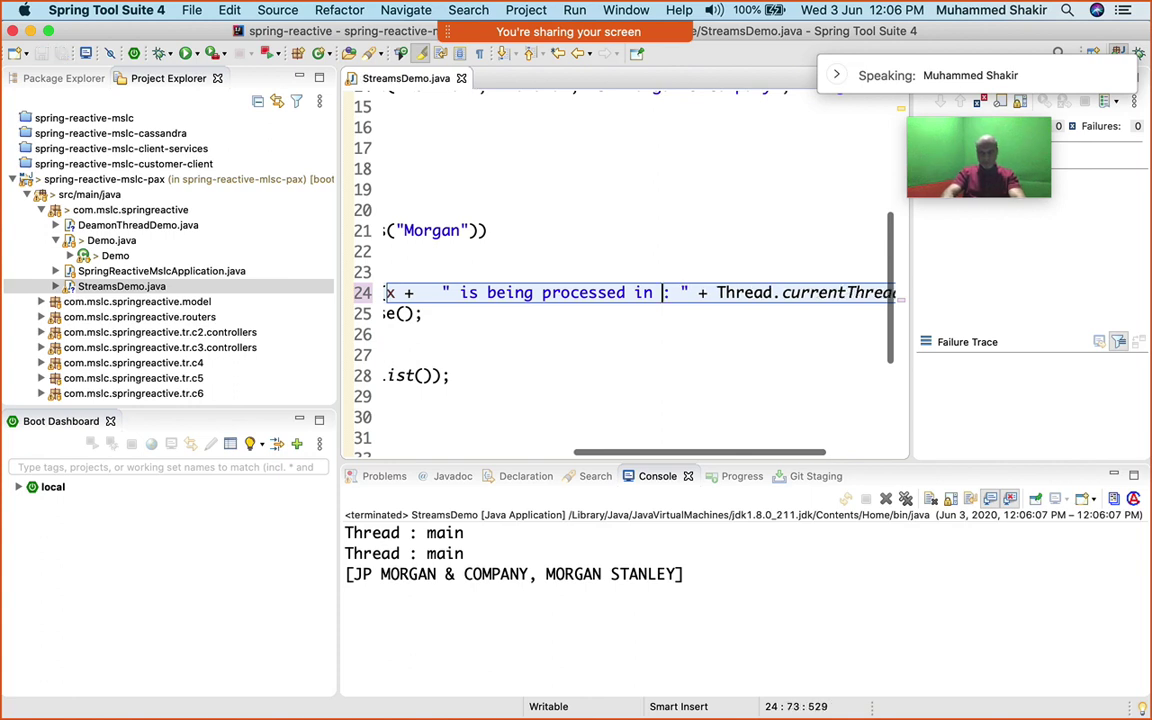
key(super+F11)
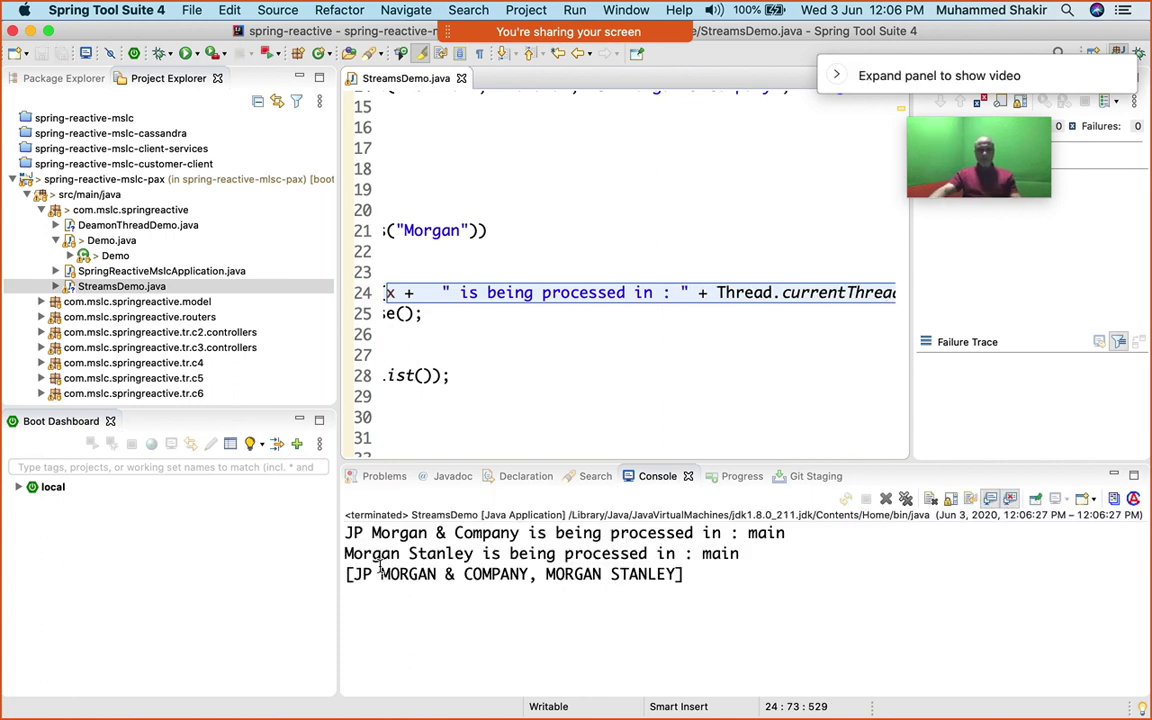
click(745, 533)
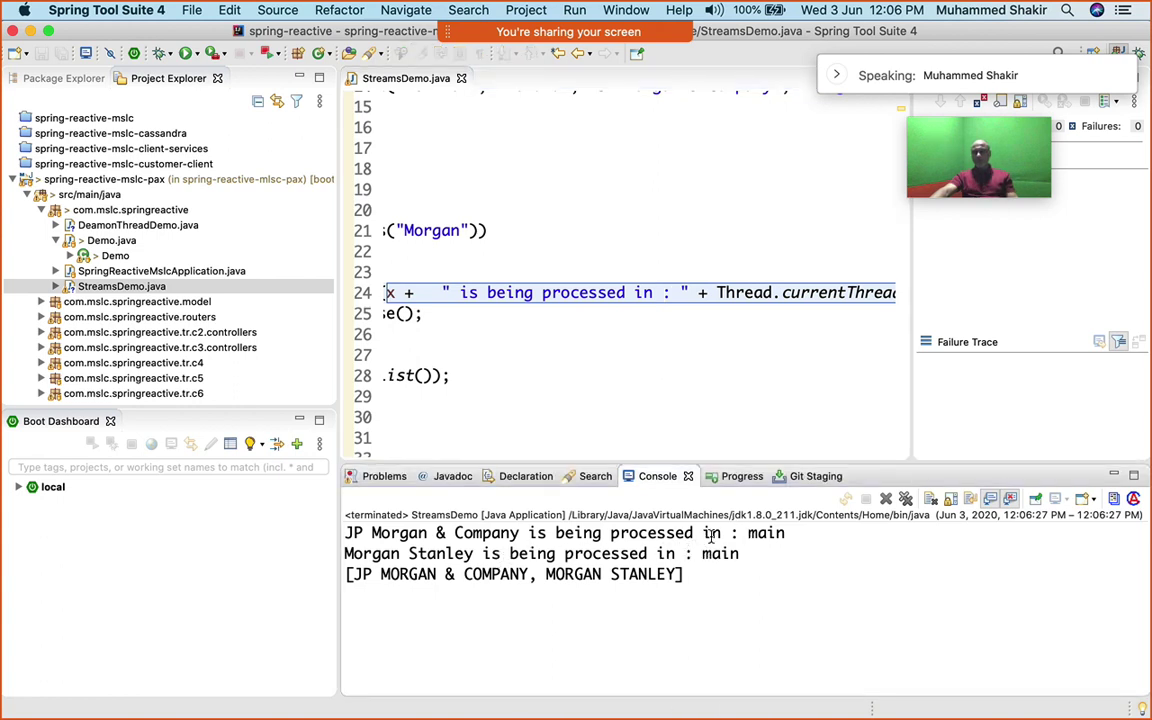
scroll(535, 273, left, 5)
scroll(530, 320, left, 5)
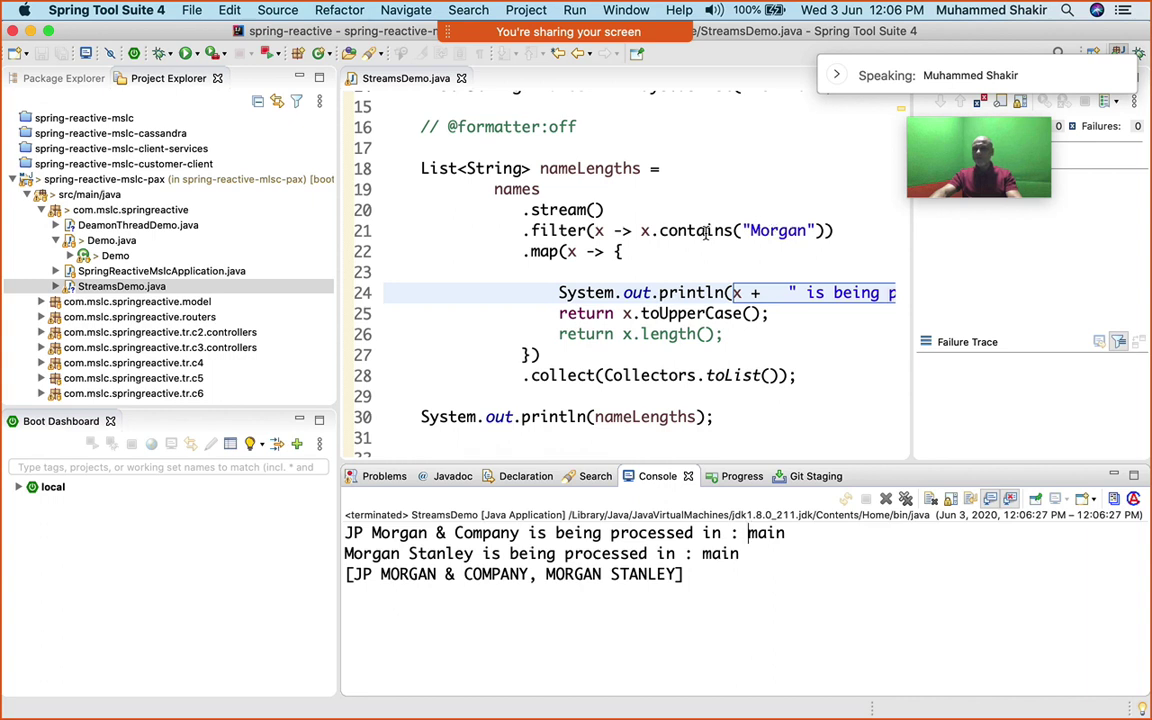
Negate to !x.contains("Morgan") on line 21, save, rerun, and highlight 'main' in the Console
click(644, 231)
text(!)
key(ctrl+s)
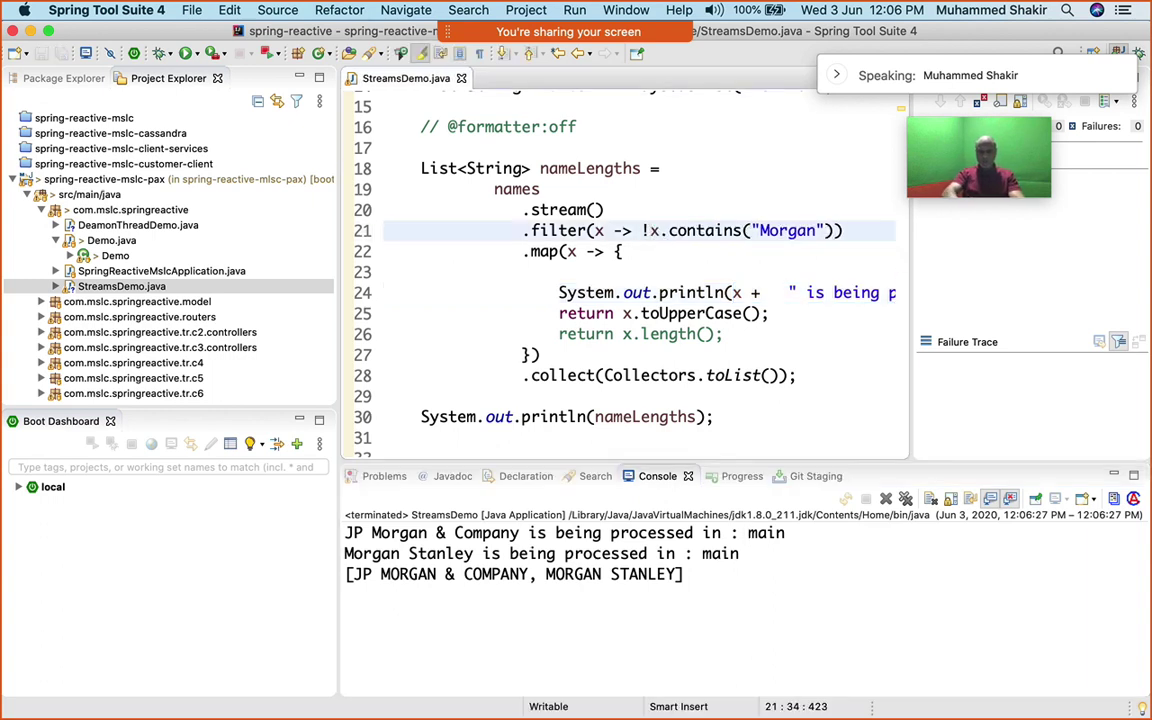
key(super+F11)
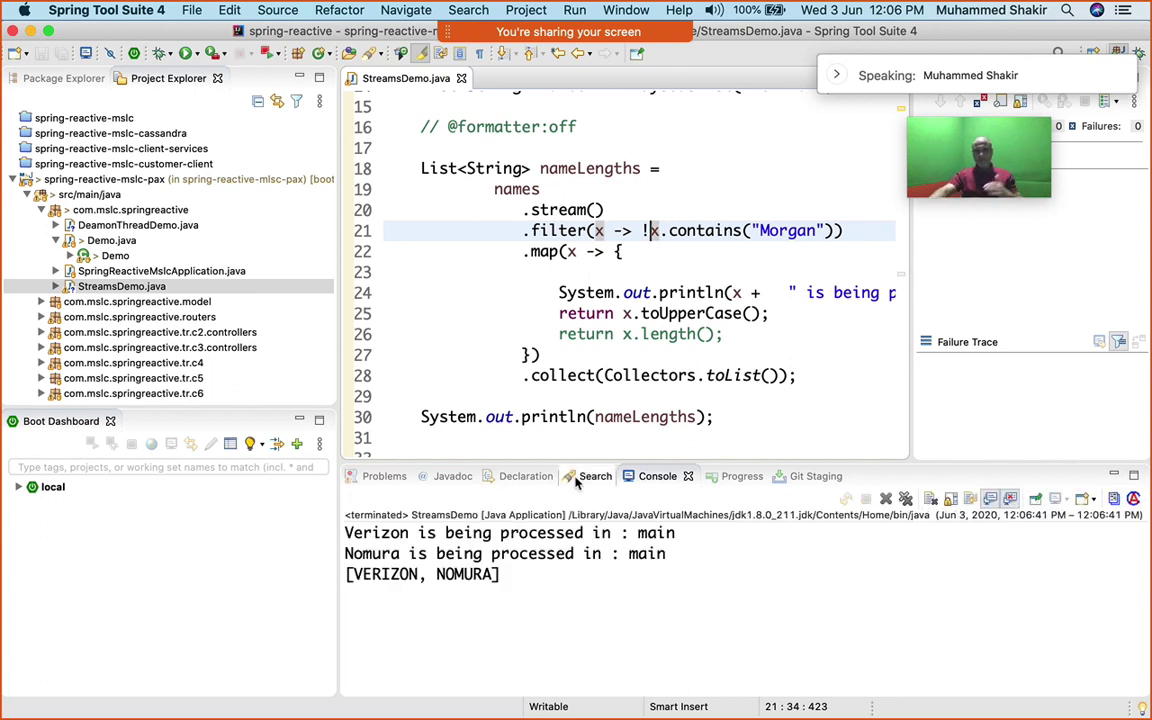
double_click(646, 553)
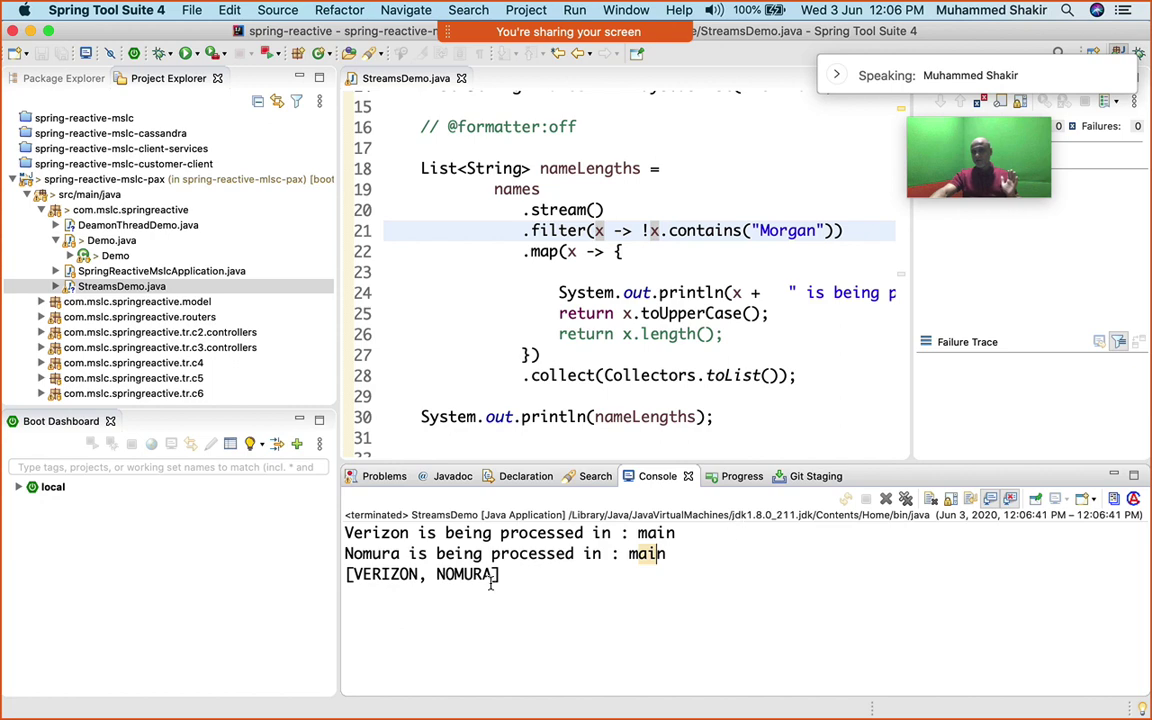
scroll(619, 338, down, 1)
Add .parallel() on a new line after .stream(), save, and rerun StreamsDemo
click(643, 200)
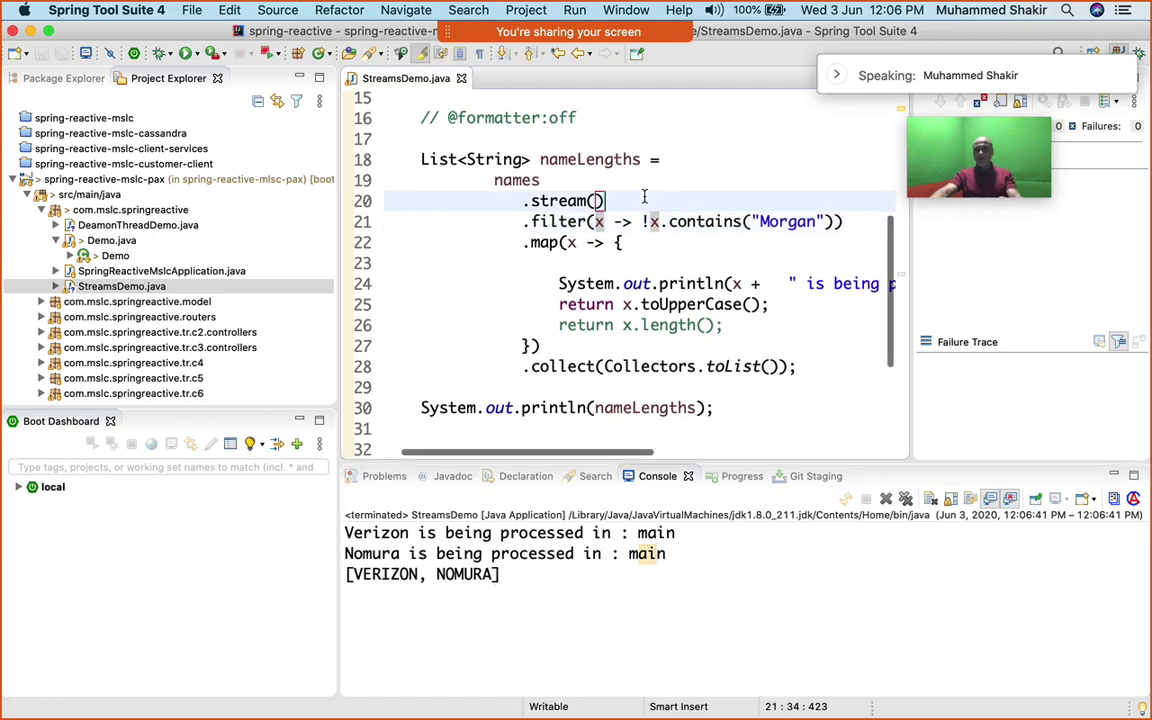
key(Return)
text(.par)
key(Return)
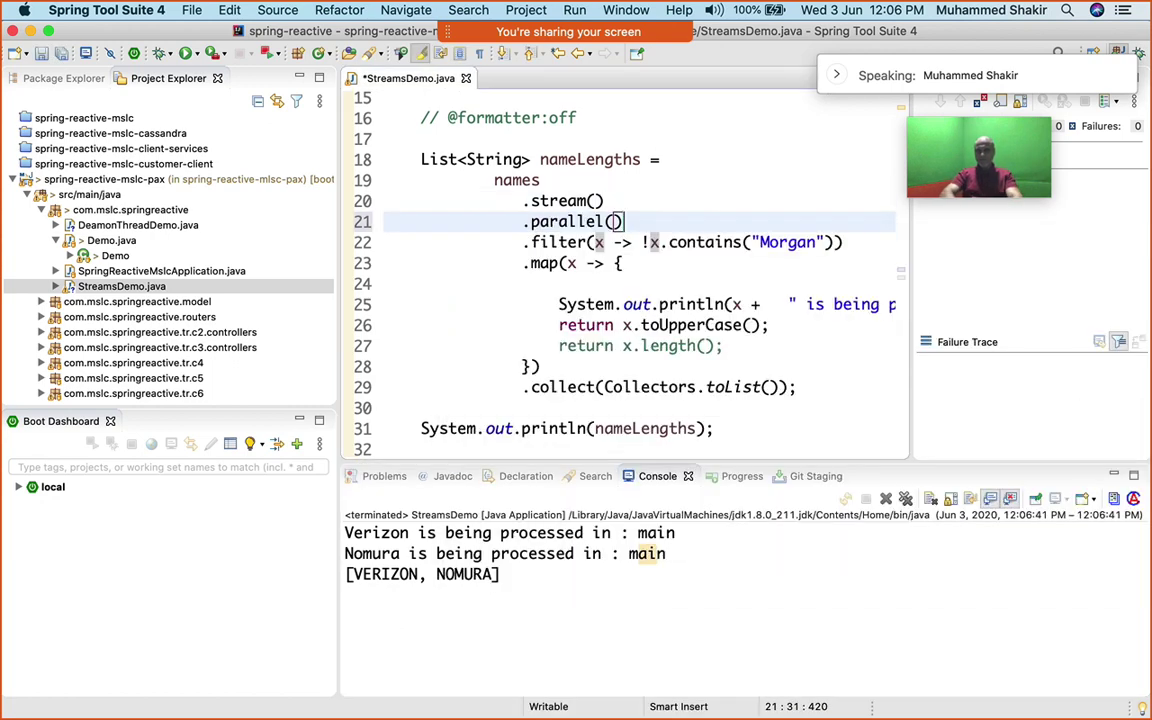
key(ctrl+s)
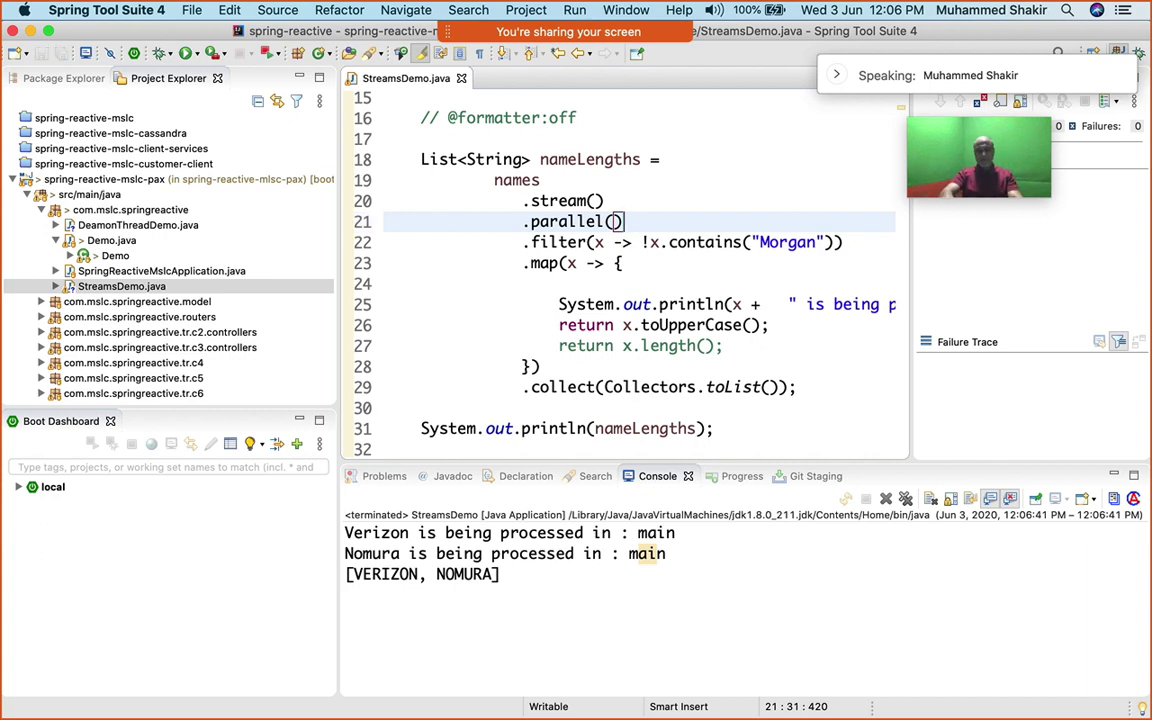
key(ctrl+F11)
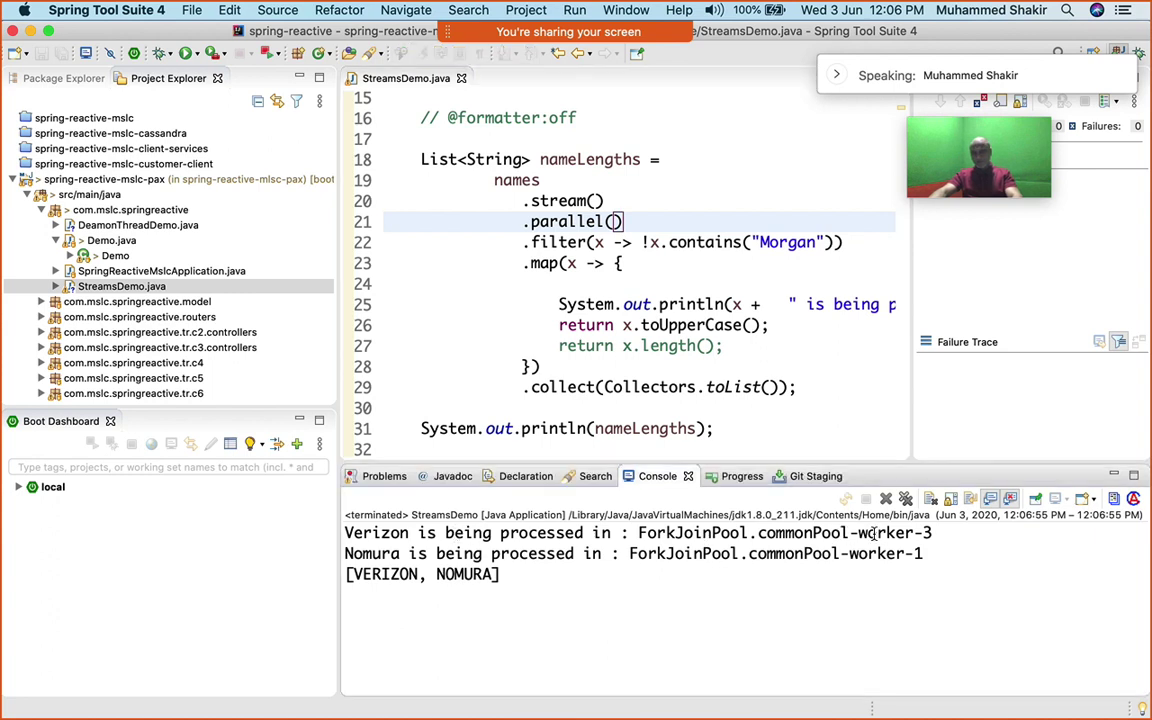
drag(866, 533, 950, 534)
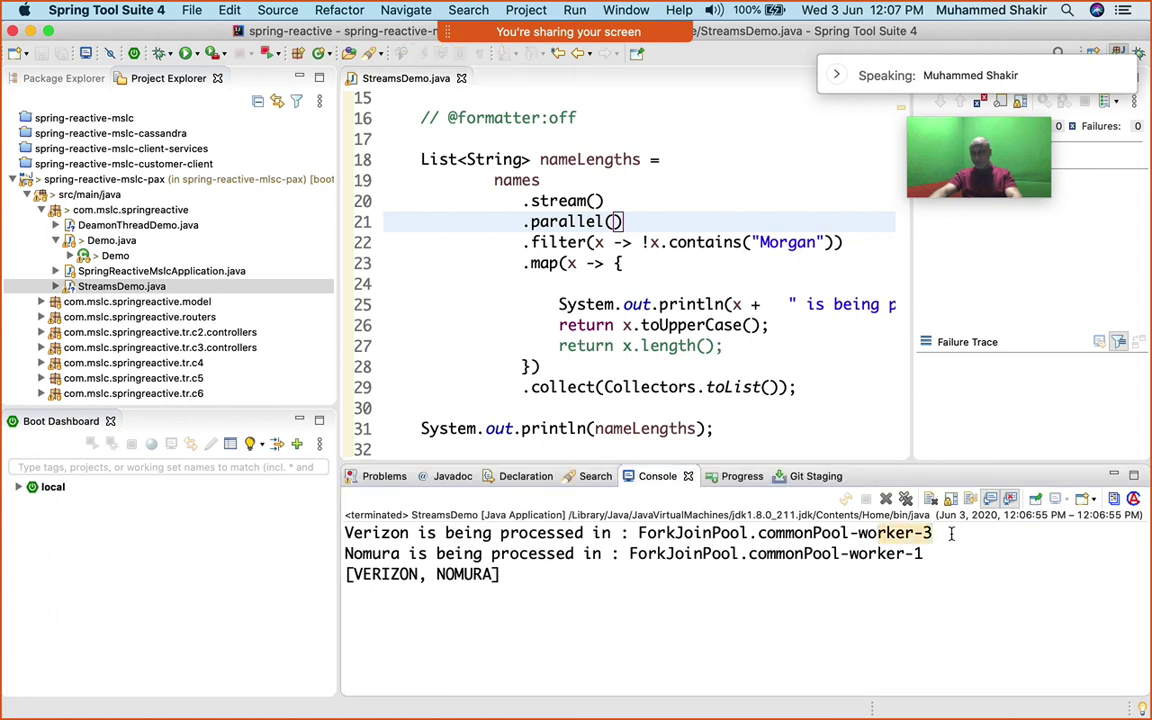
drag(803, 553, 926, 553)
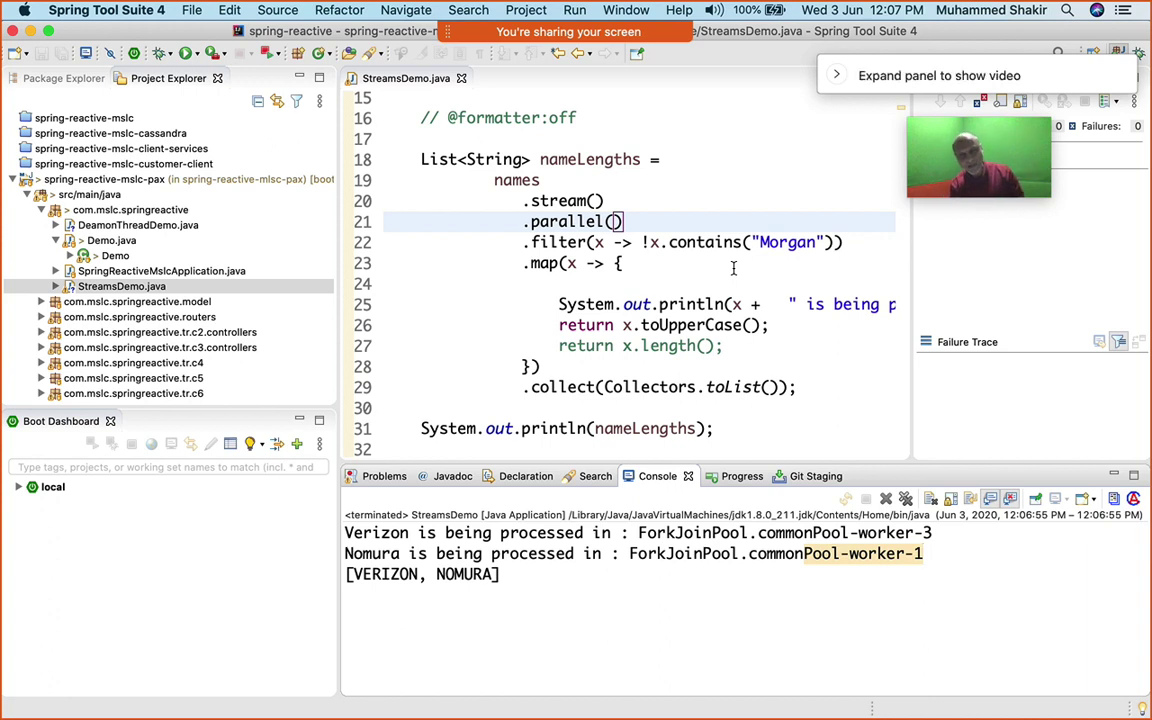
scroll(733, 268, down, 2)
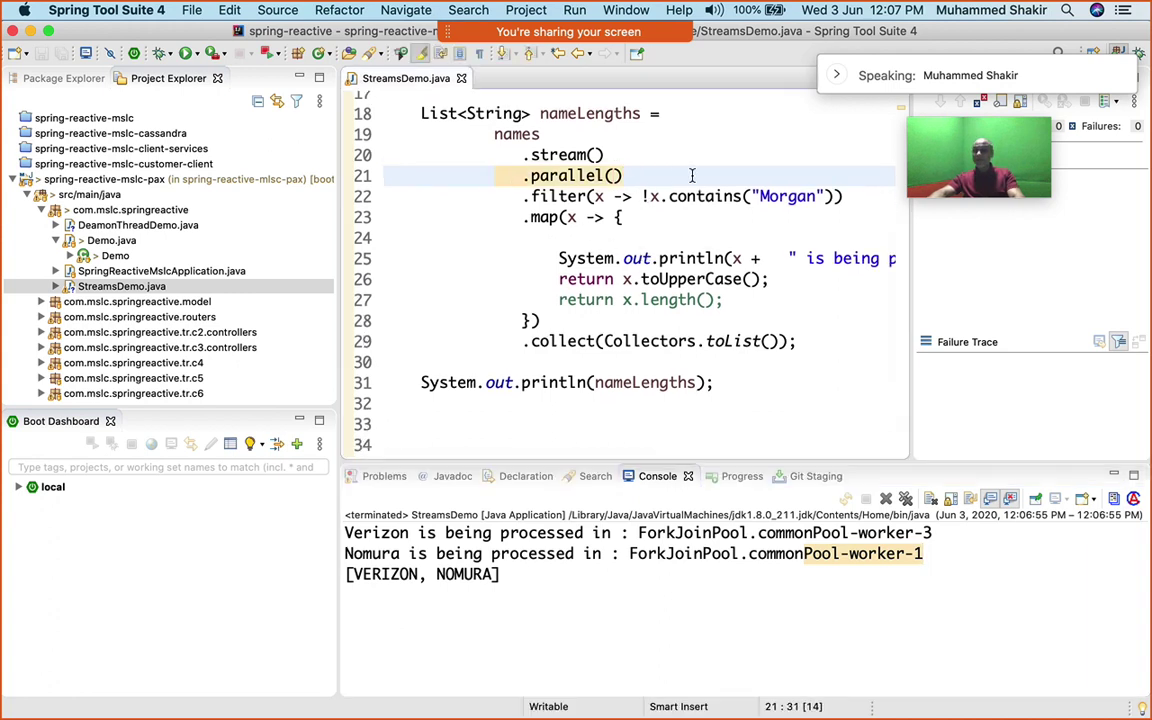
click(735, 299)
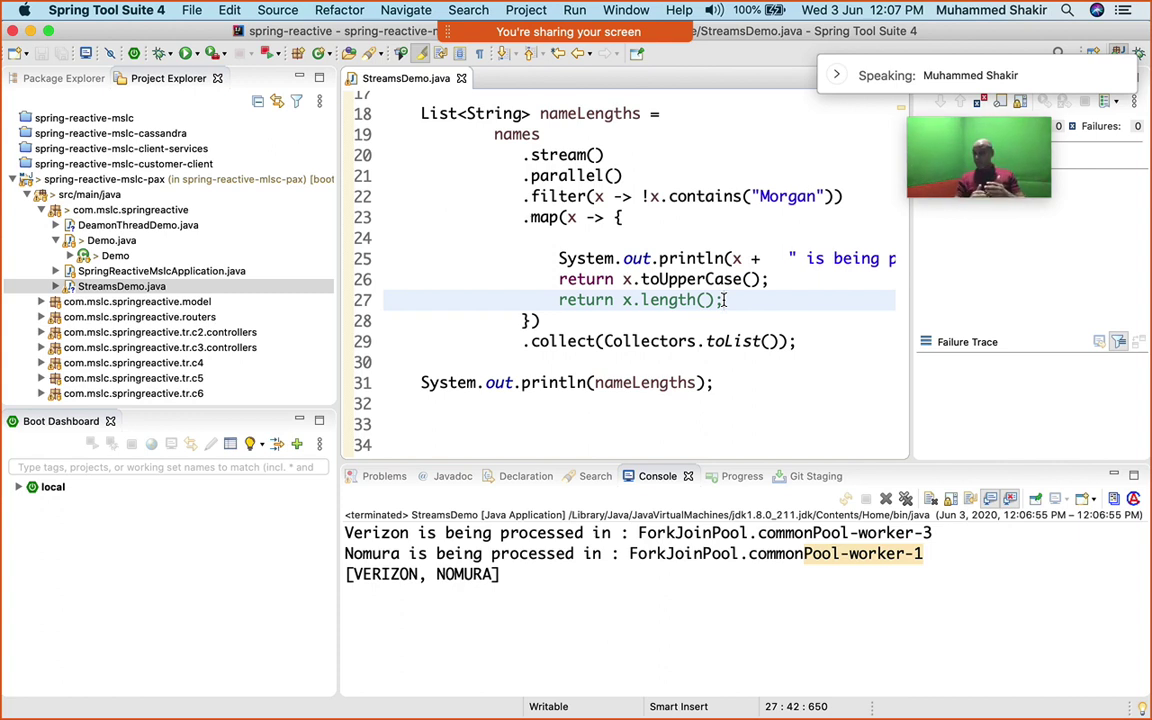
click(606, 176)
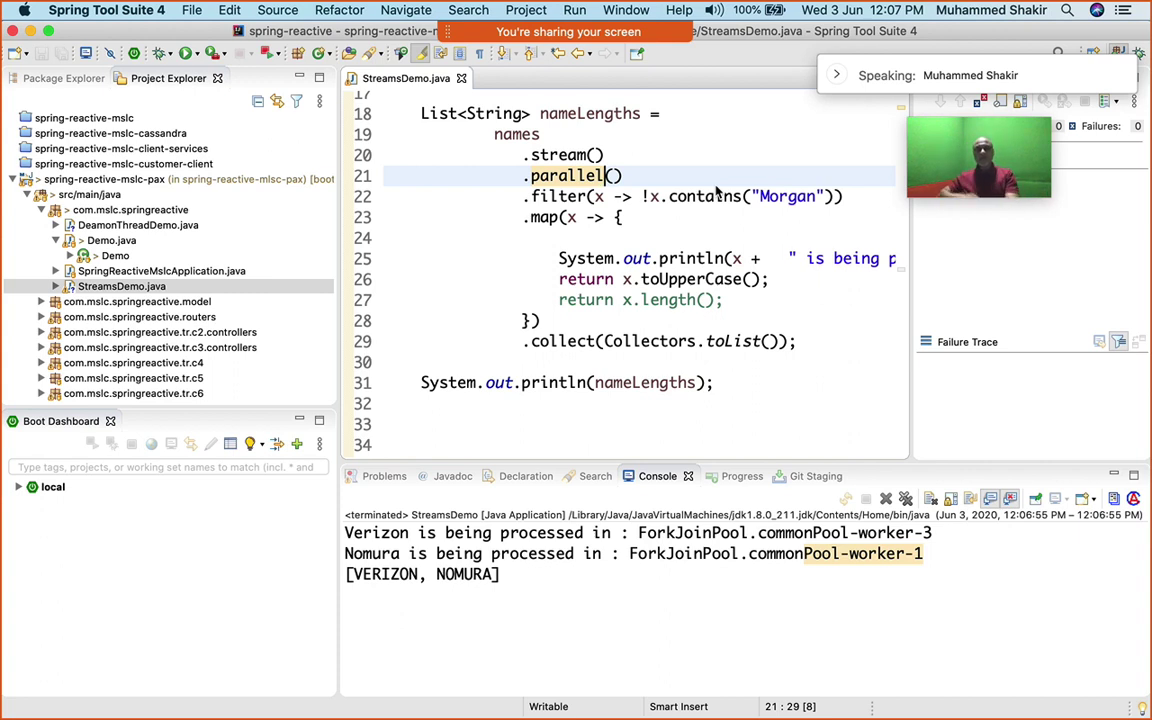
click(601, 116)
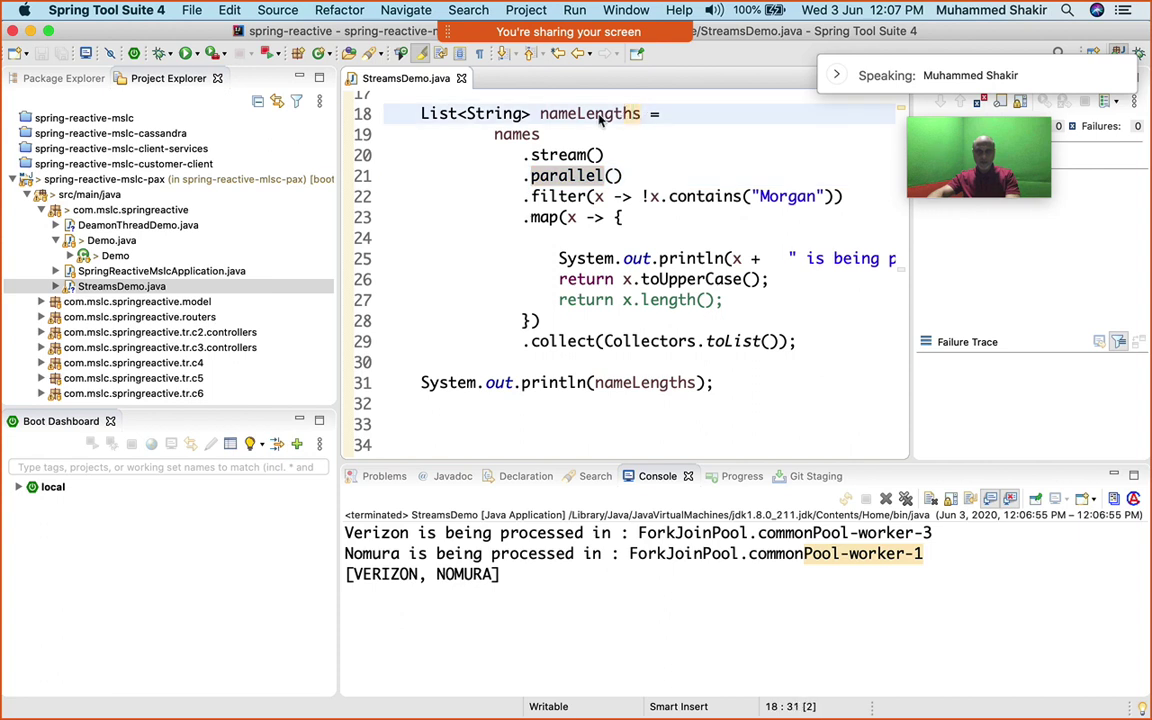
click(446, 113)
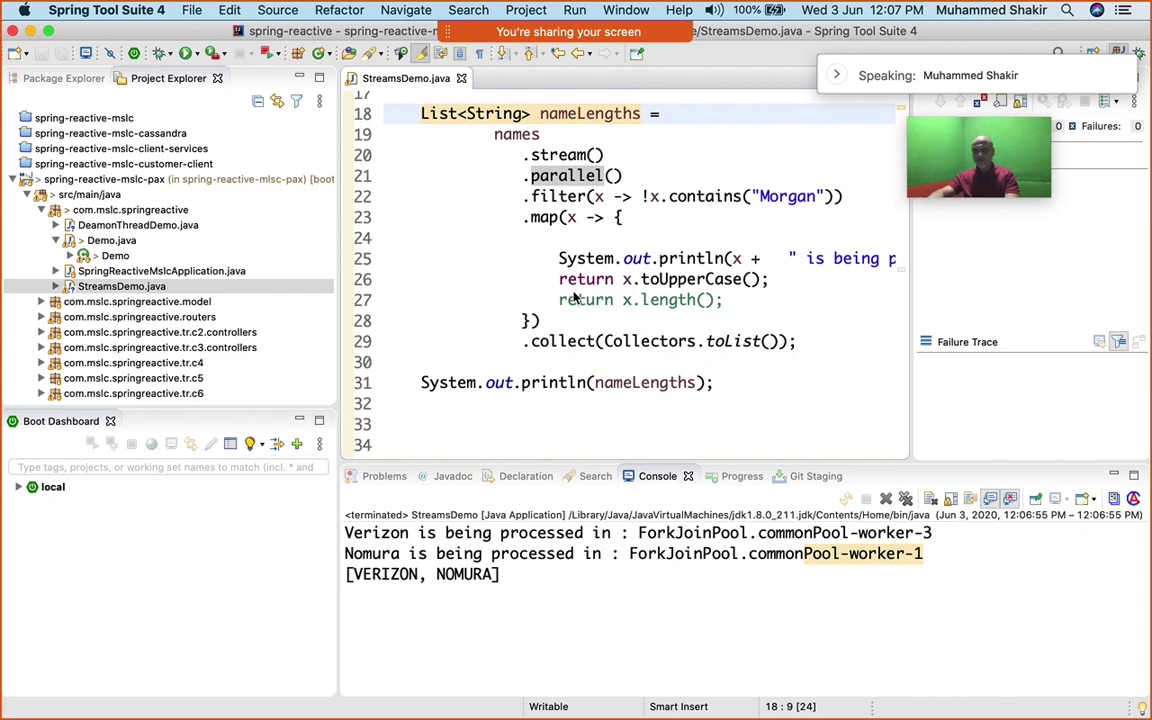
click(612, 155)
drag(641, 114, 420, 114)
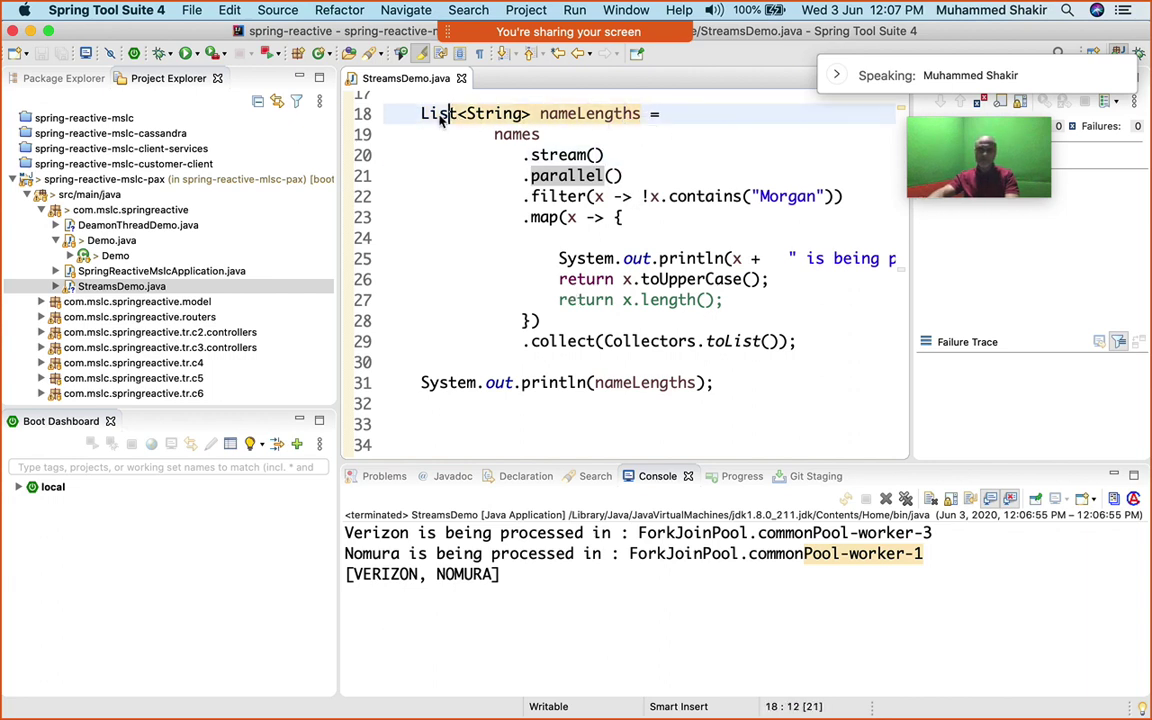
scroll(604, 250, up, 3)
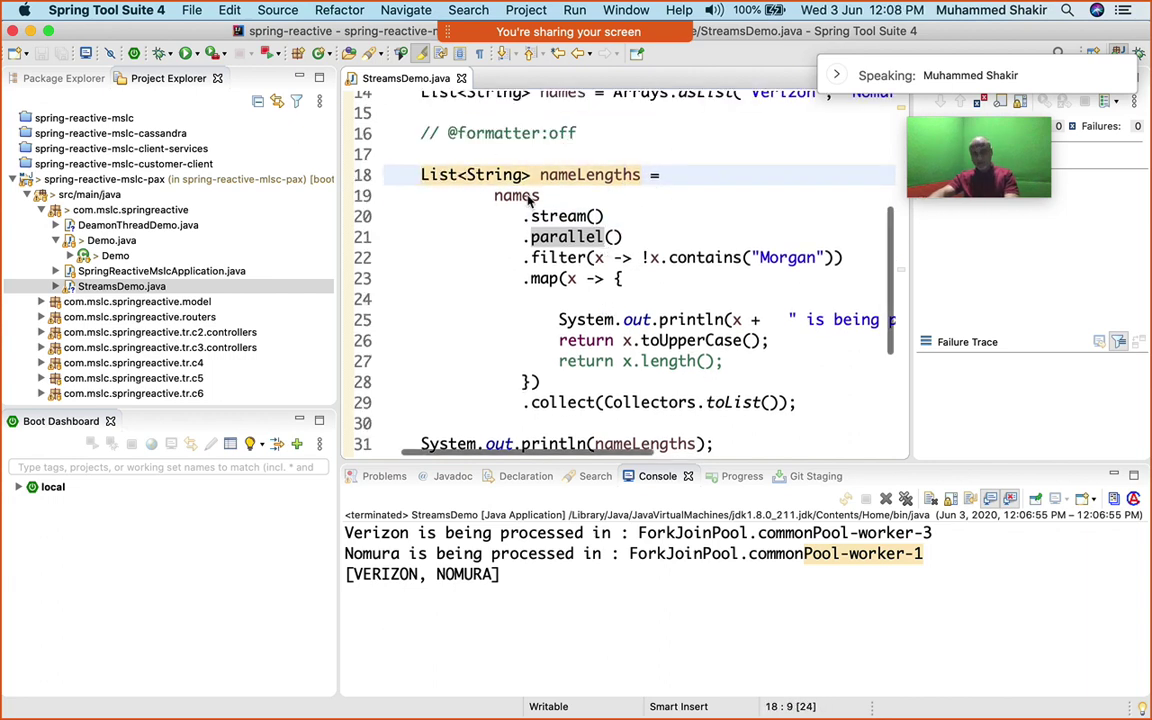